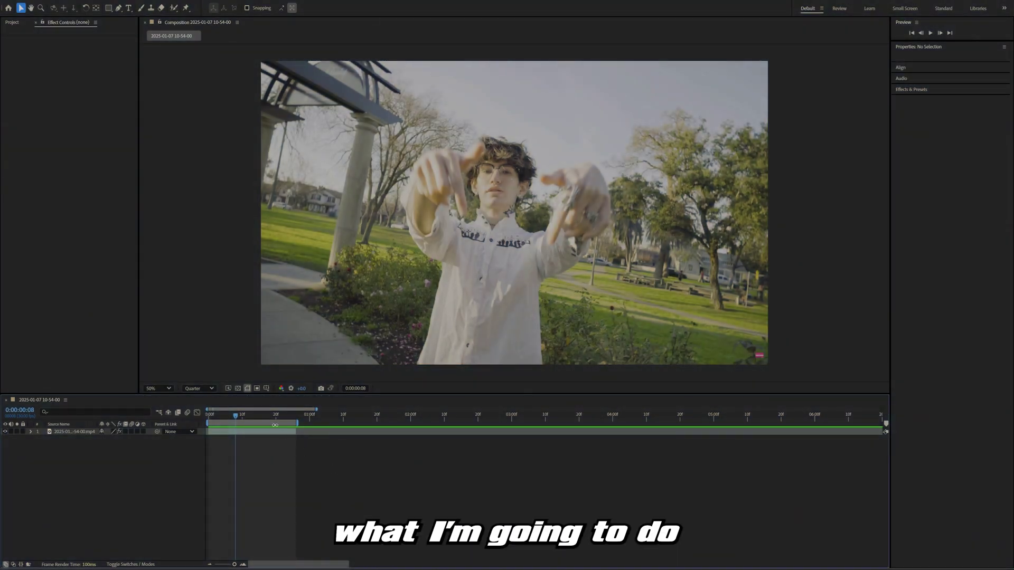
On the clip layer, set Timewarp Speed to 100 at frame 10.
left_click(271, 434)
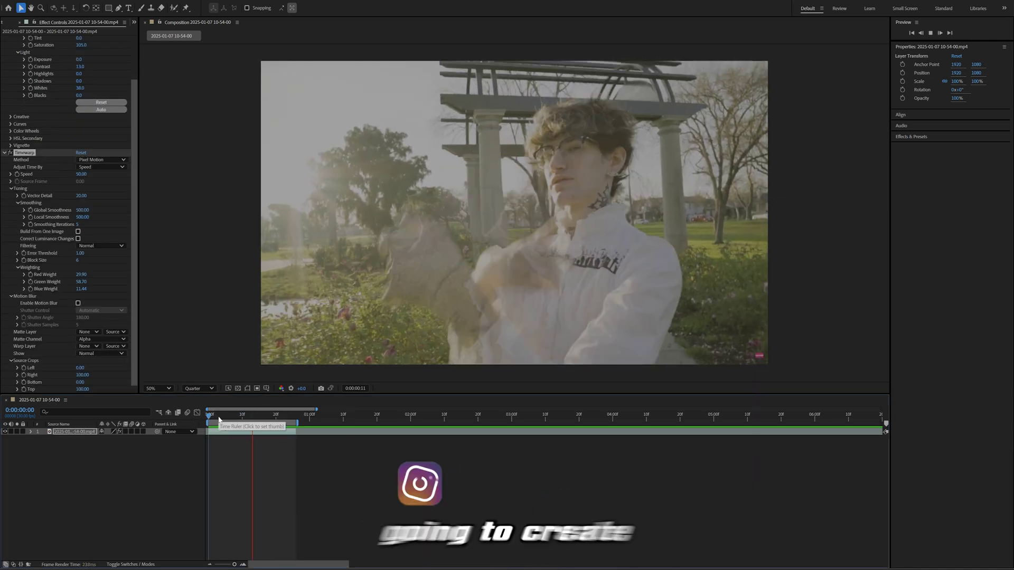
left_click(237, 416)
left_click_drag(237, 416, 241, 416)
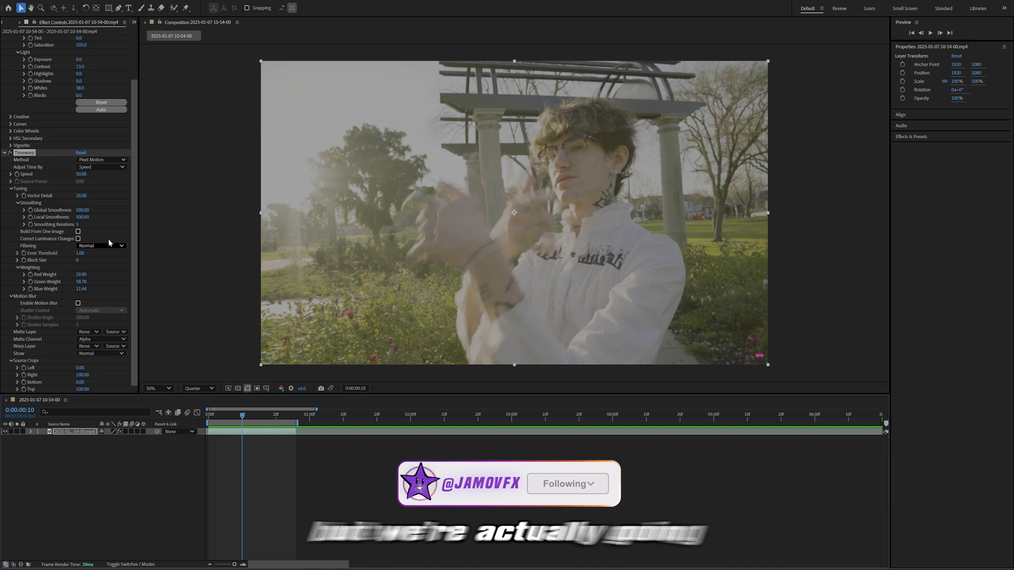
left_click(81, 174)
type("10")
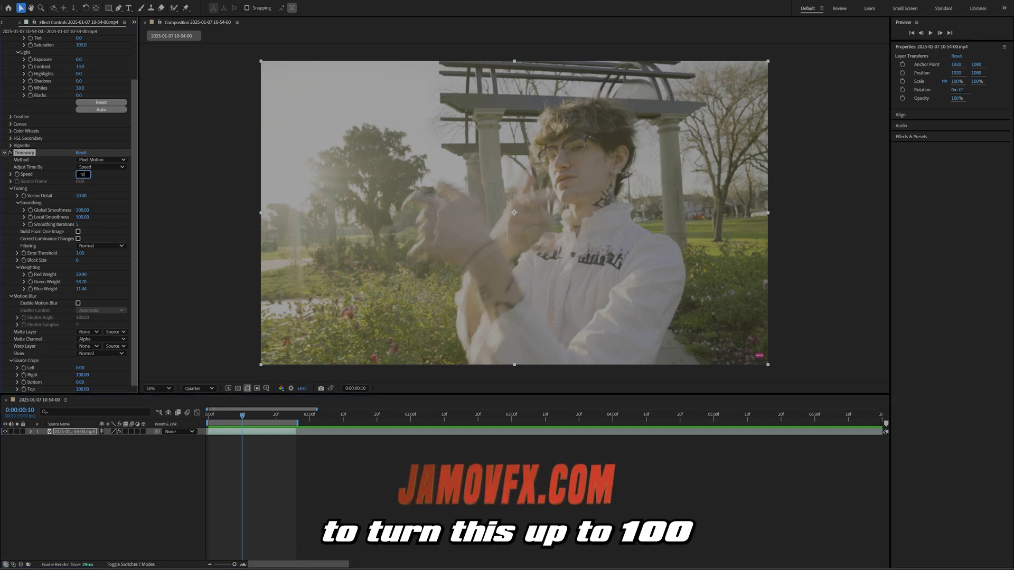
type("0")
key("Return")
Preview the clip, then keyframe Timewarp Speed down to 5 near frame 17.
key("space")
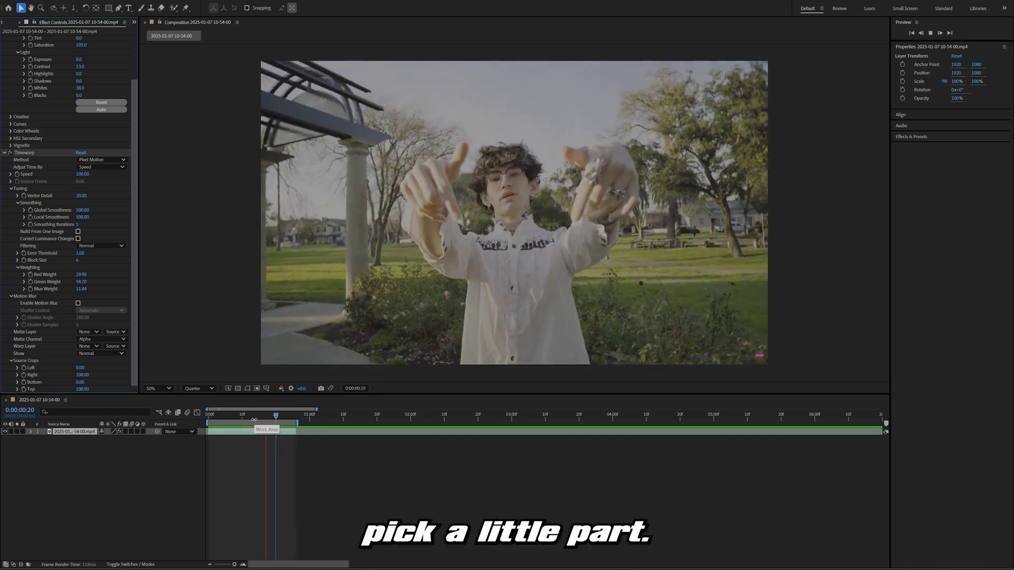
left_click_drag(239, 415, 240, 420)
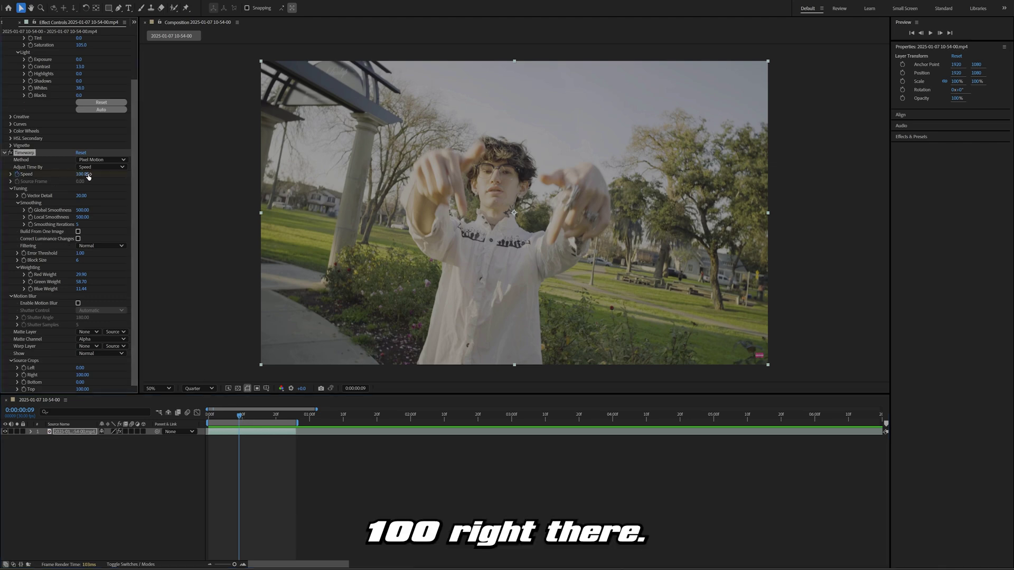
left_click_drag(239, 414, 266, 417)
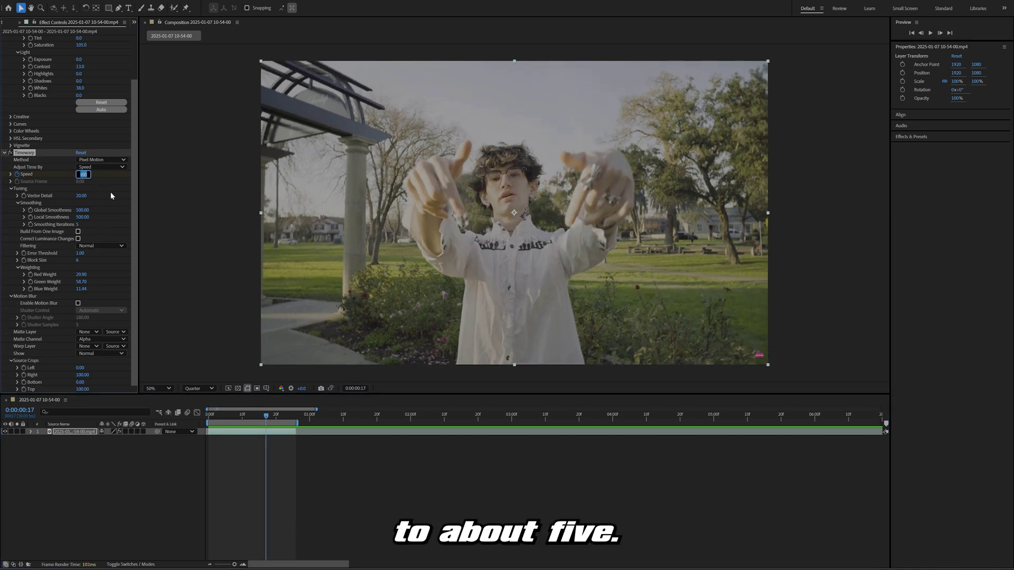
key("Return")
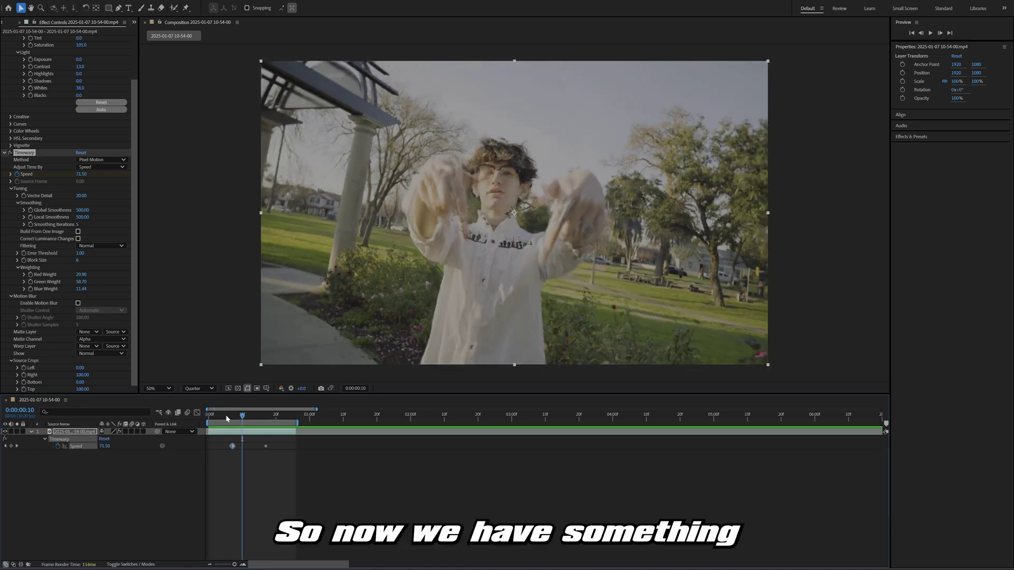
Play back the Timewarp speed ramp from the start of the clip.
left_click(206, 417)
key("space")
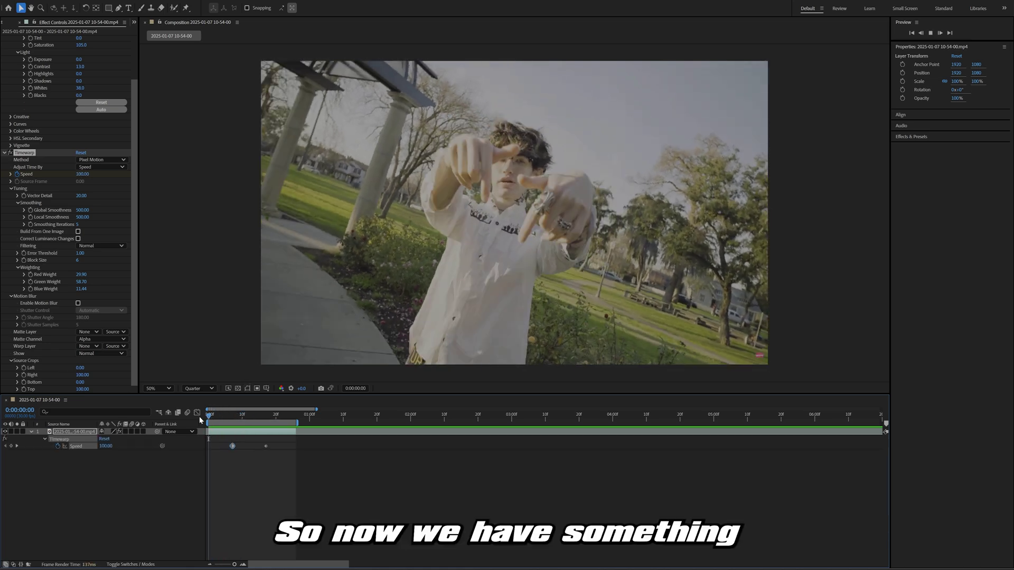
left_click(249, 432)
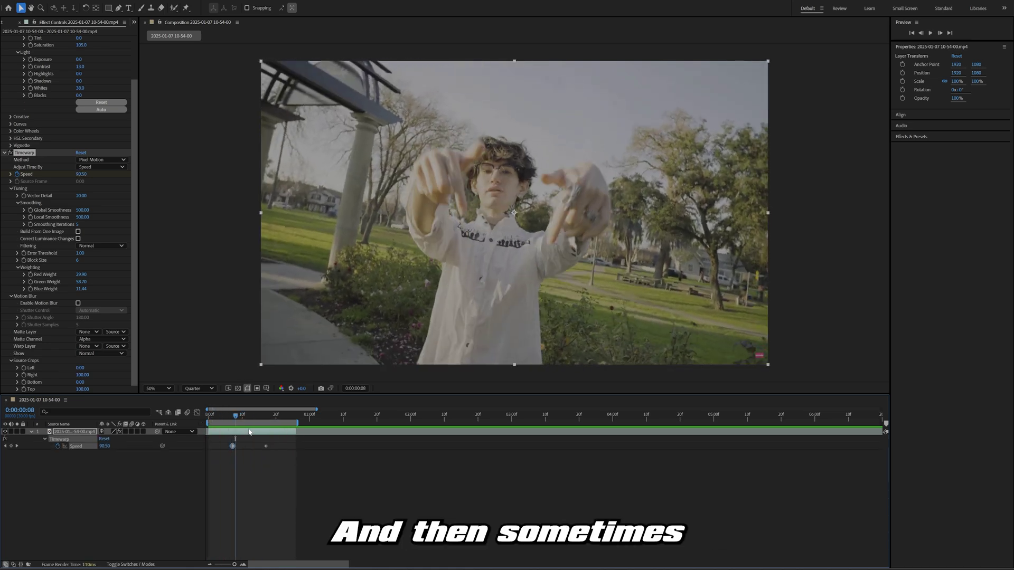
Slide the Speed 5 keyframe later, check the preview resolution, and scrub to frame 27.
left_click(266, 420)
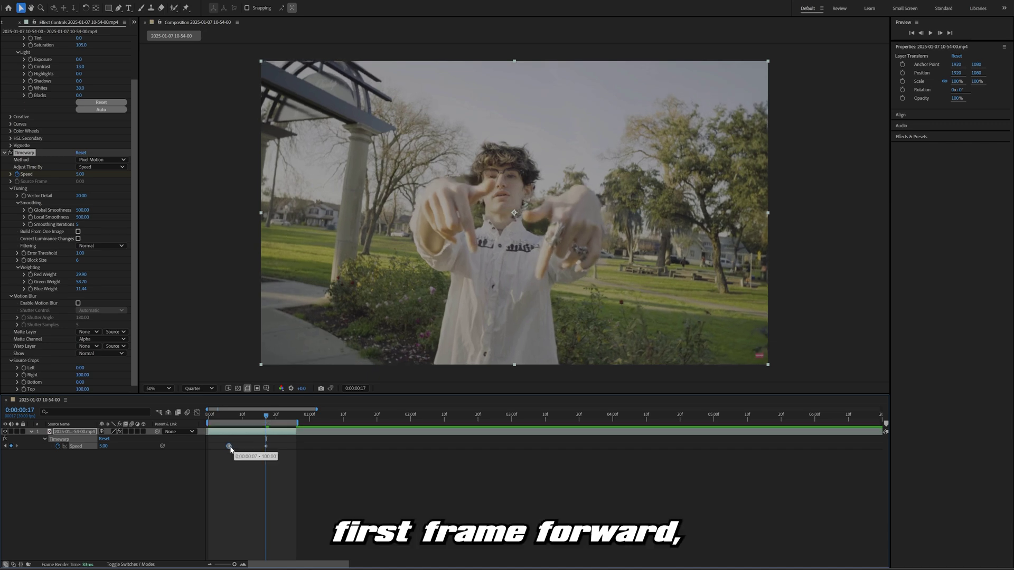
left_click_drag(265, 446, 299, 446)
key("space")
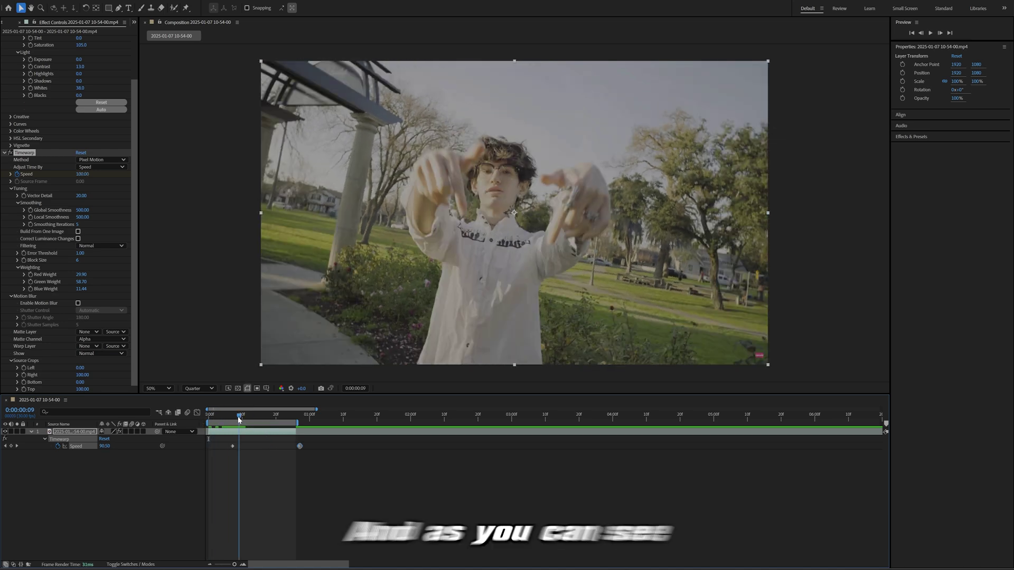
left_click(192, 389)
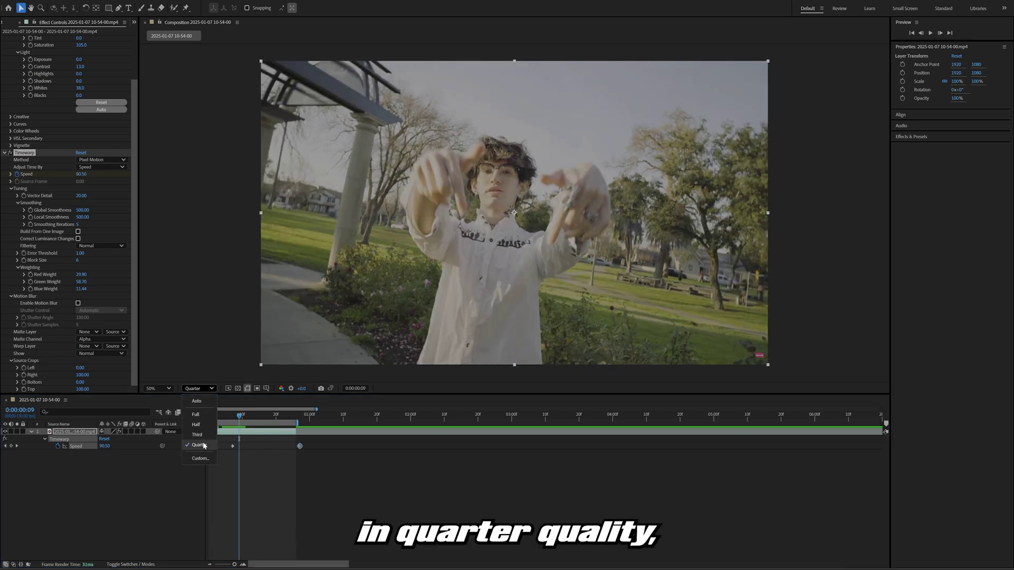
left_click_drag(239, 417, 300, 420)
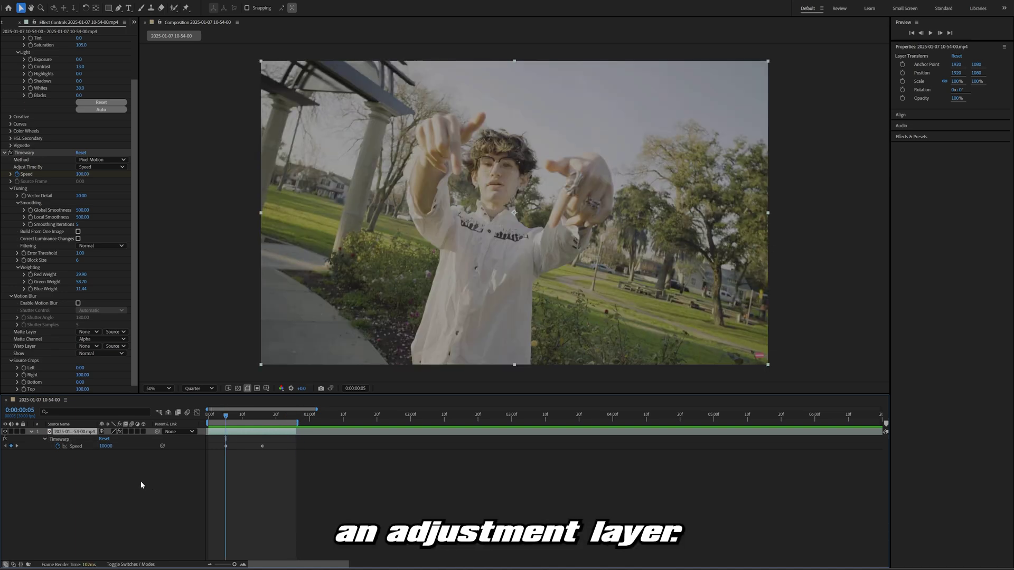
Create a new adjustment layer above the video clip.
right_click(140, 482)
mouse_move(166, 377)
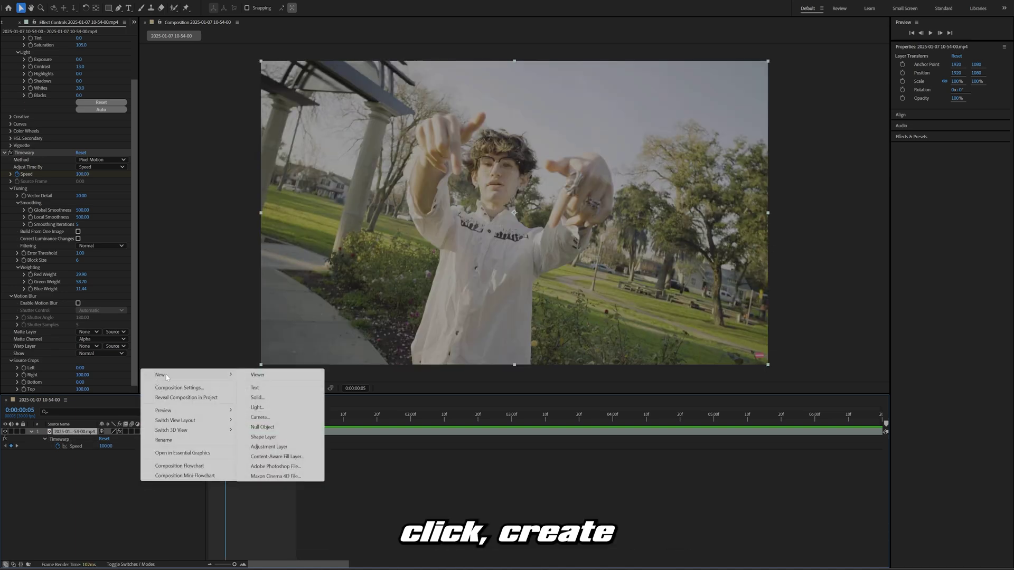
left_click(269, 446)
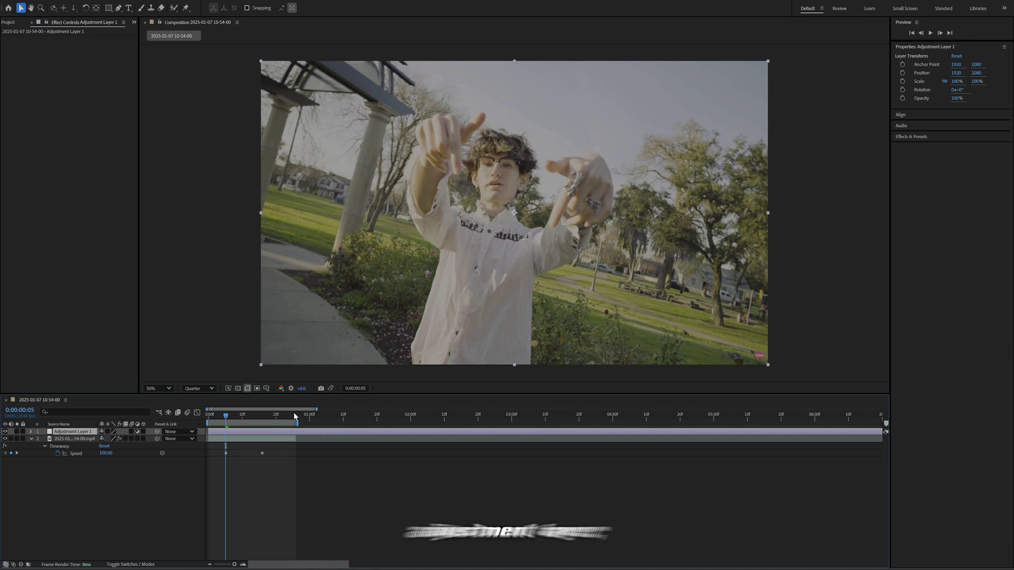
left_click(249, 415)
Apply Invert, then Curves, to the adjustment layer from the effects search.
key("ctrl+space")
type("n")
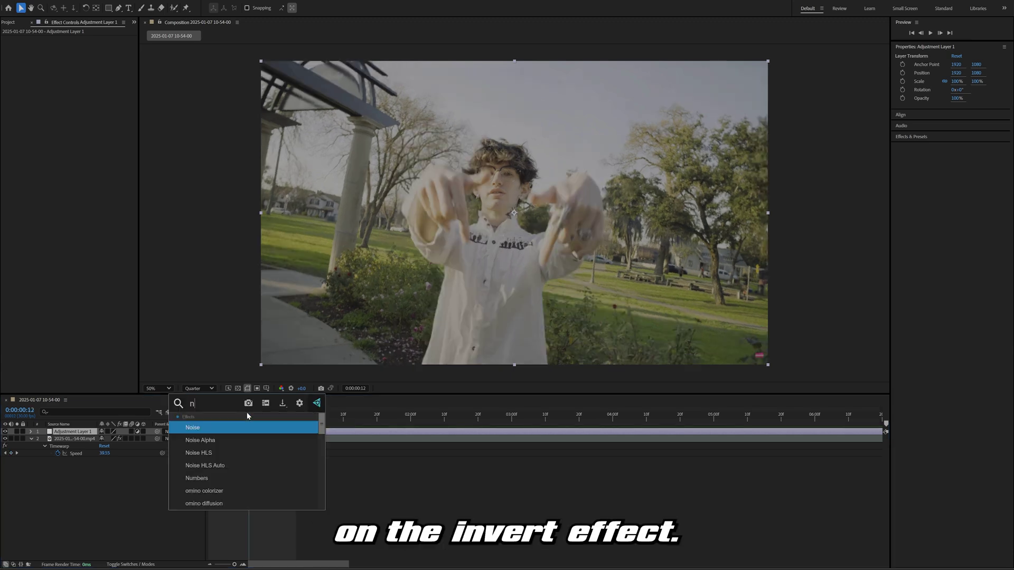
key("Down")
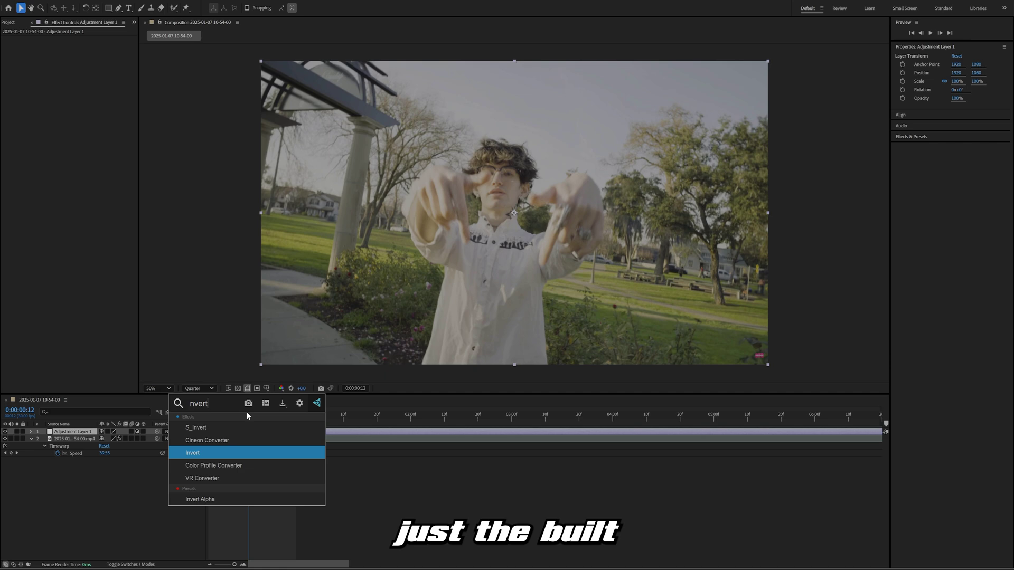
key("Return")
key("Page_Up")
key("Page_Up")
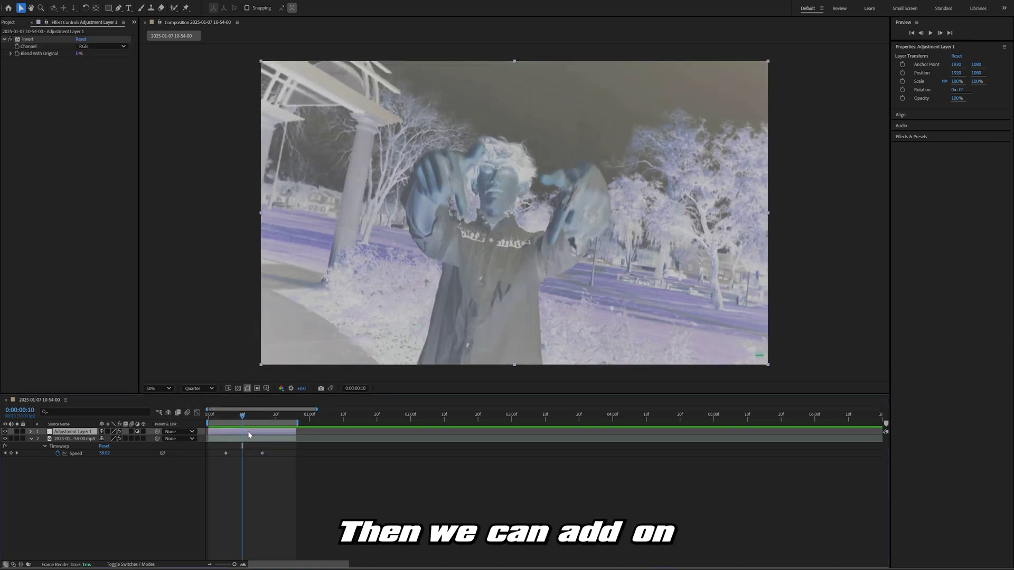
key("ctrl+space")
type("curves")
key("Return")
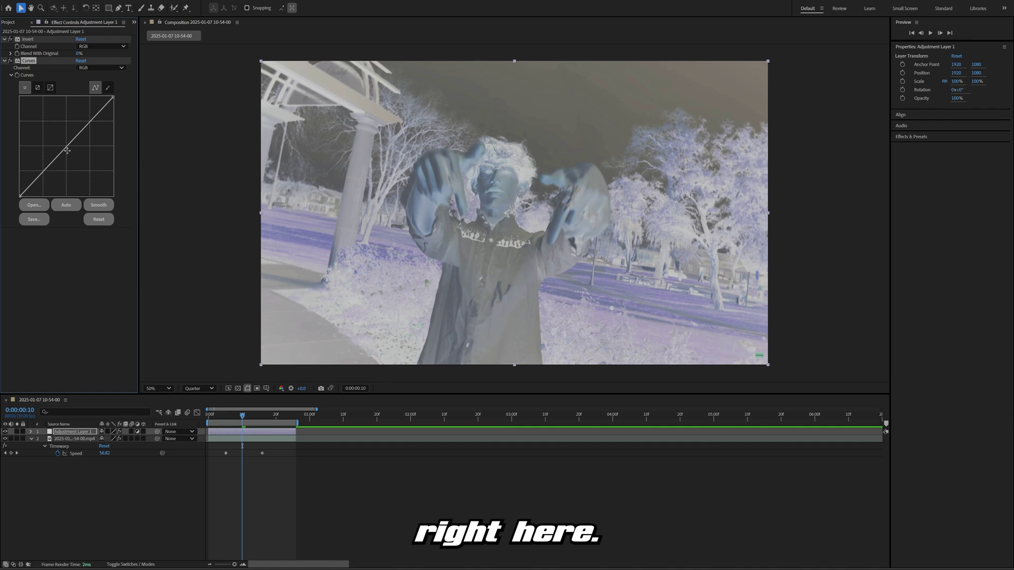
Bend the RGB curve down to darken, then lower the Red channel curve for teal.
mouse_move(73, 154)
left_mouse_down()
mouse_move(92, 176)
mouse_move(47, 109)
mouse_move(58, 139)
mouse_move(42, 124)
mouse_move(43, 135)
mouse_move(68, 176)
mouse_move(49, 151)
mouse_move(78, 170)
left_mouse_up()
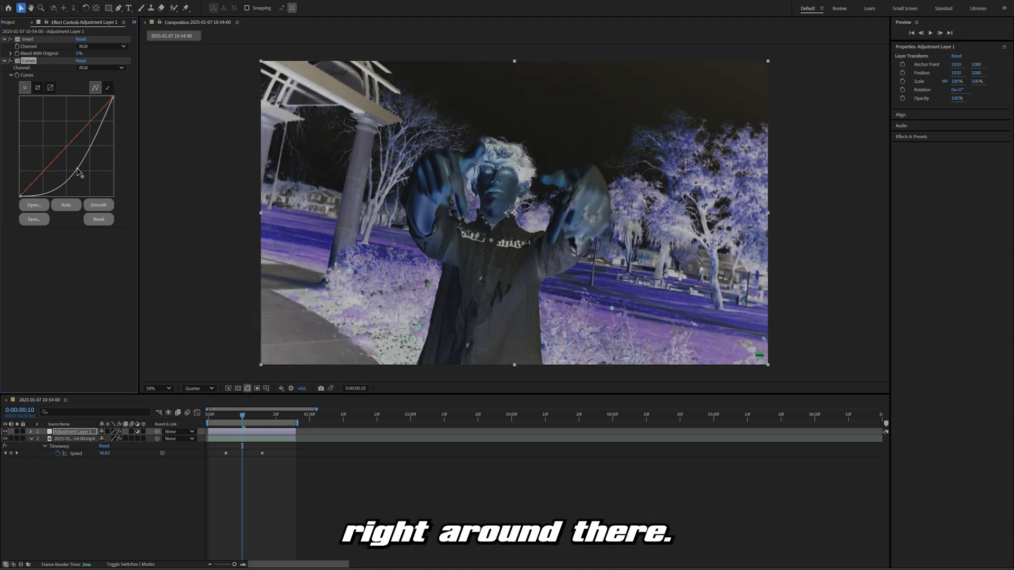
left_click(94, 68)
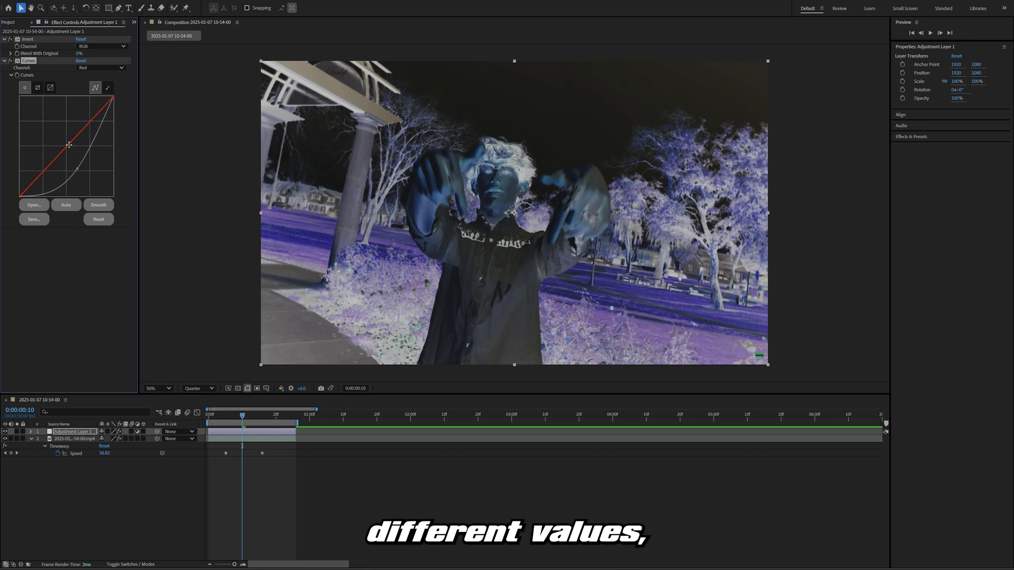
mouse_move(69, 145)
left_mouse_down()
mouse_move(73, 160)
mouse_move(60, 133)
mouse_move(70, 157)
left_mouse_up()
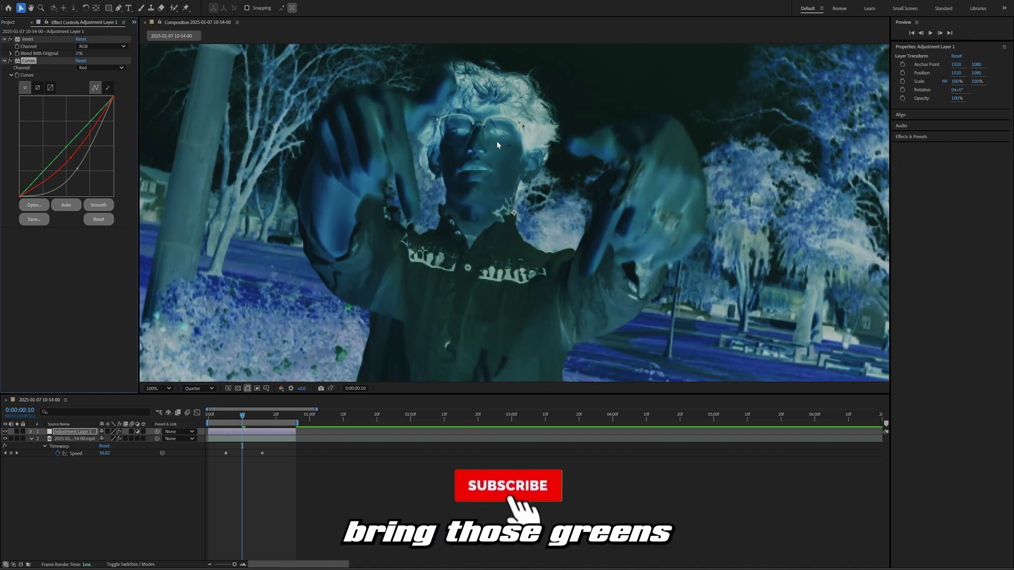
Bend the Green channel curve down and right, then switch Curves to Blue.
scroll(496, 144, "down", 2)
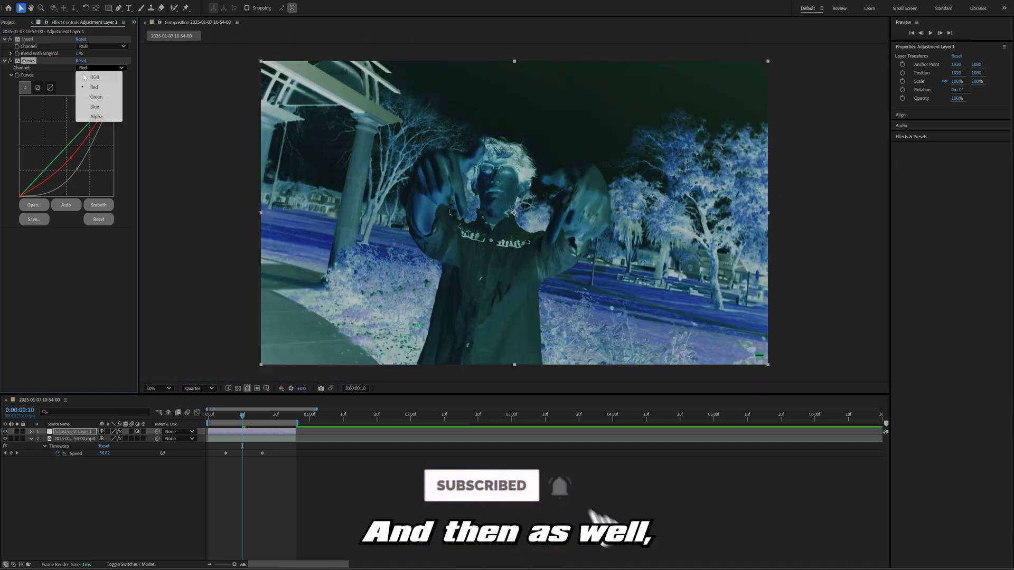
left_click(94, 97)
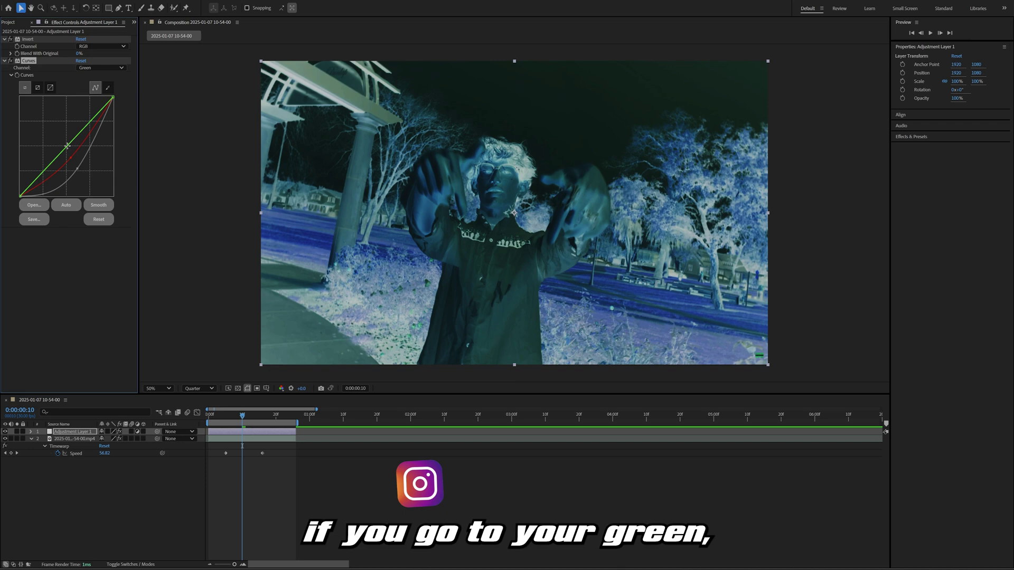
mouse_move(67, 146)
left_mouse_down()
mouse_move(77, 161)
mouse_move(54, 132)
mouse_move(65, 156)
mouse_move(67, 148)
left_mouse_up()
left_click(91, 108)
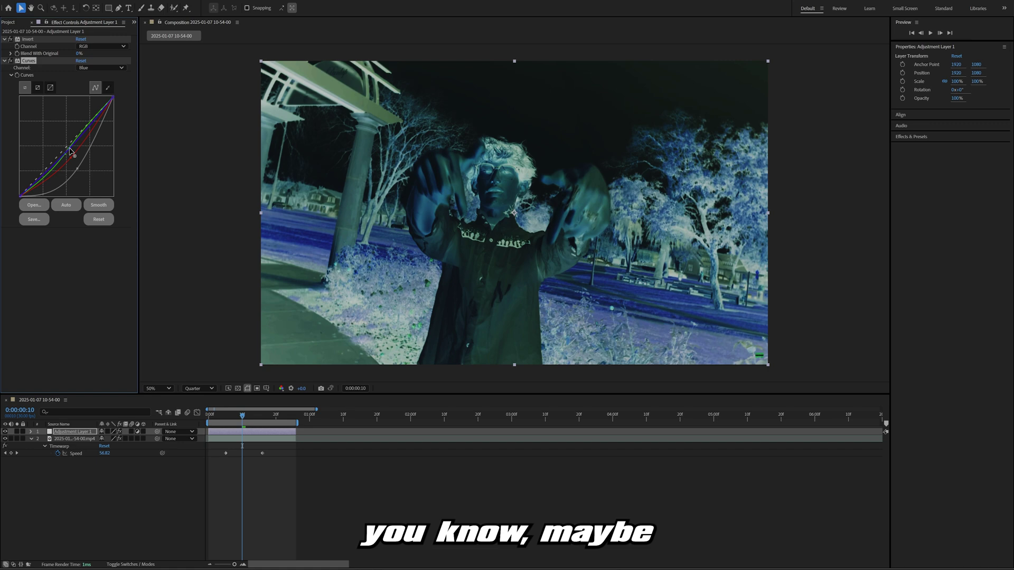
Return Curves to the RGB channel and slightly adjust the overall curve.
left_click(91, 68)
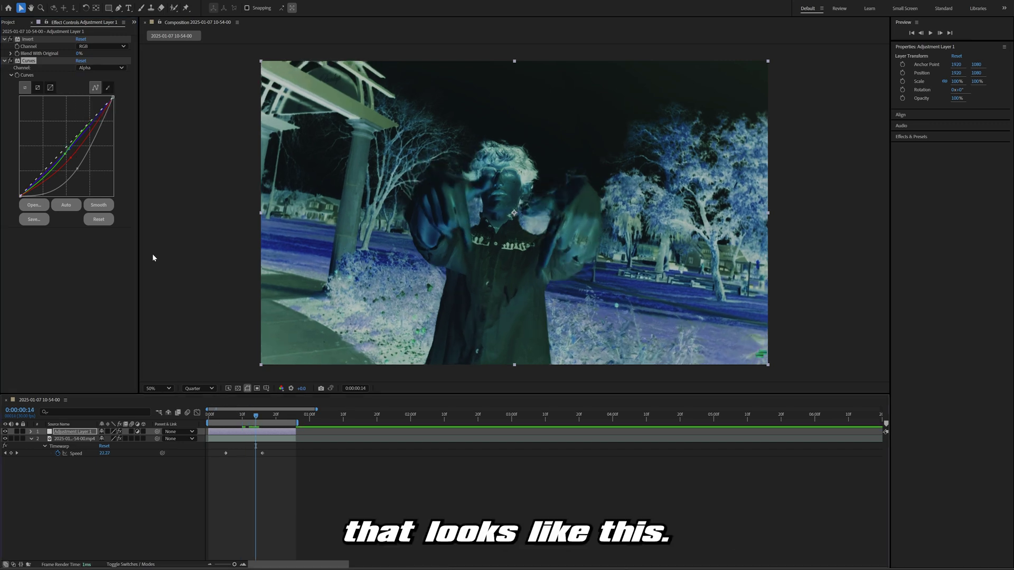
left_click(95, 68)
left_click(97, 77)
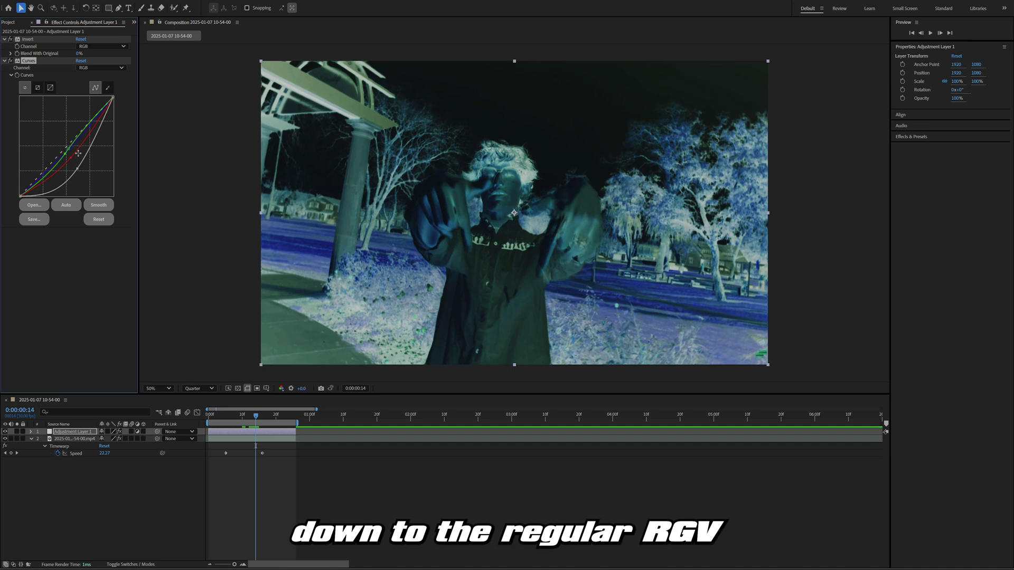
left_click_drag(78, 169, 75, 171)
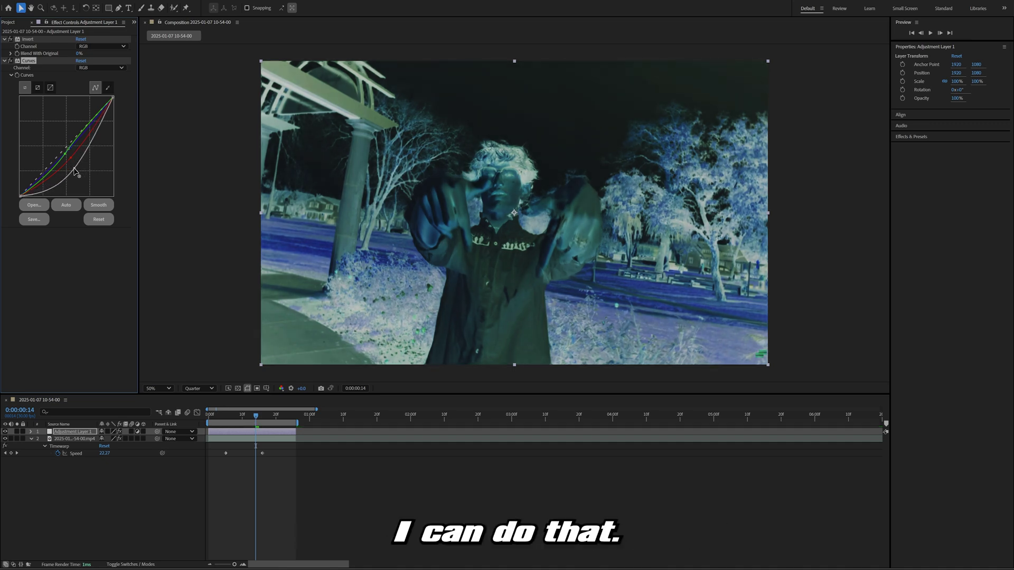
Set the adjustment layer's Opacity to 0% near the clip start.
left_click(221, 417)
key("t")
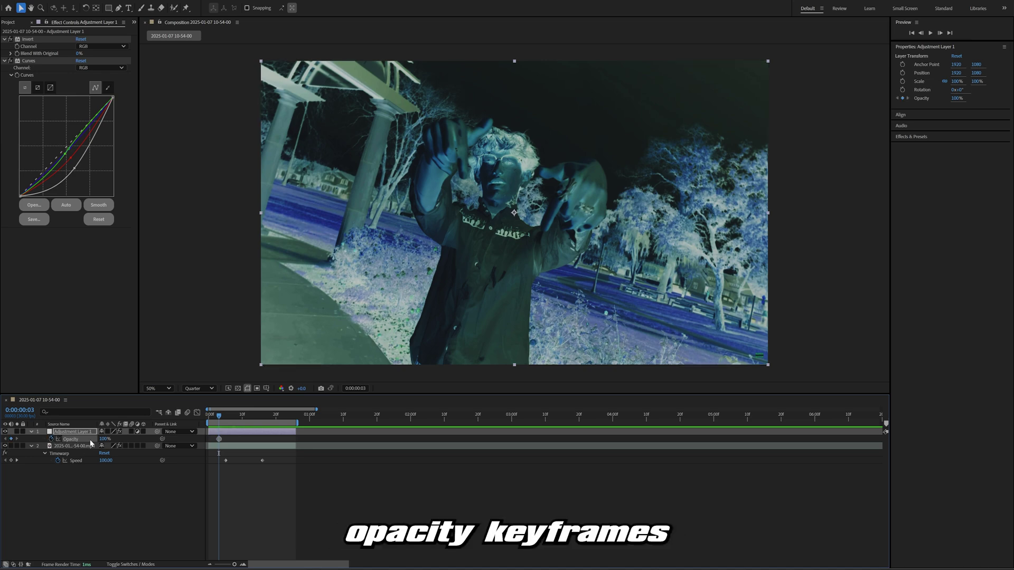
left_click_drag(104, 440, 9, 441)
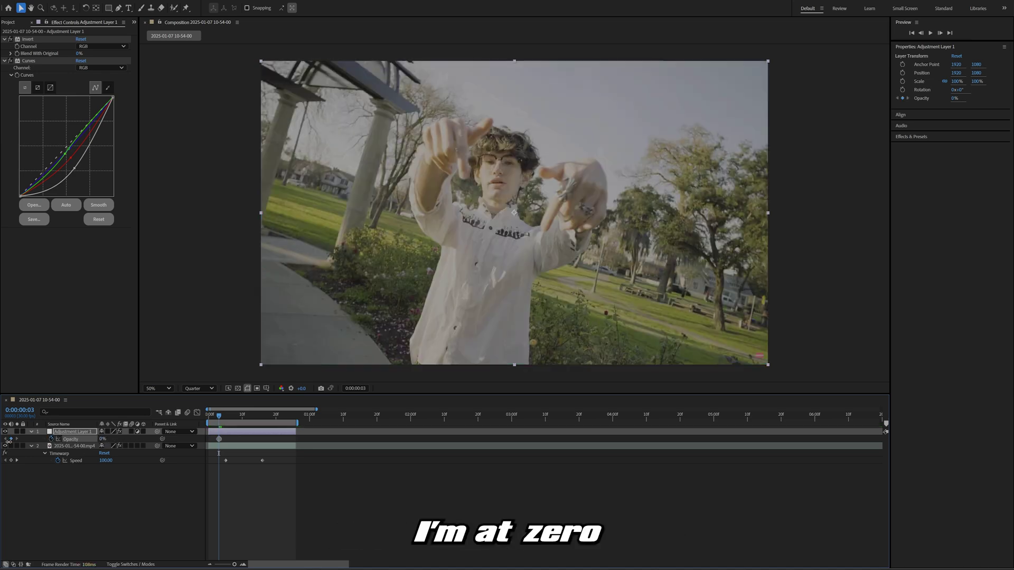
Raise Opacity to 100% at frame 15 and select both Opacity keyframes.
left_click_drag(230, 414, 259, 416)
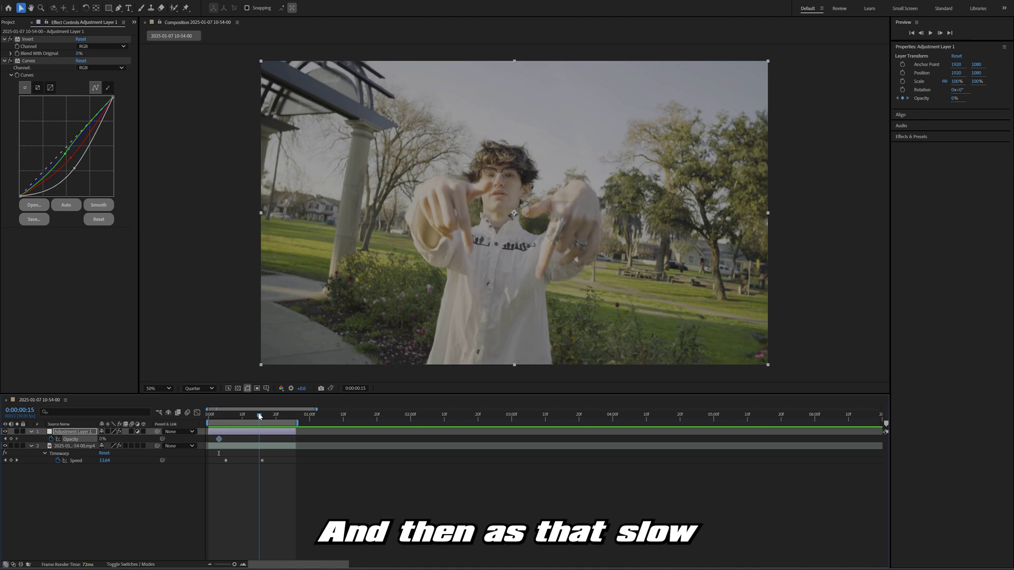
left_click_drag(103, 439, 168, 440)
left_click(277, 435)
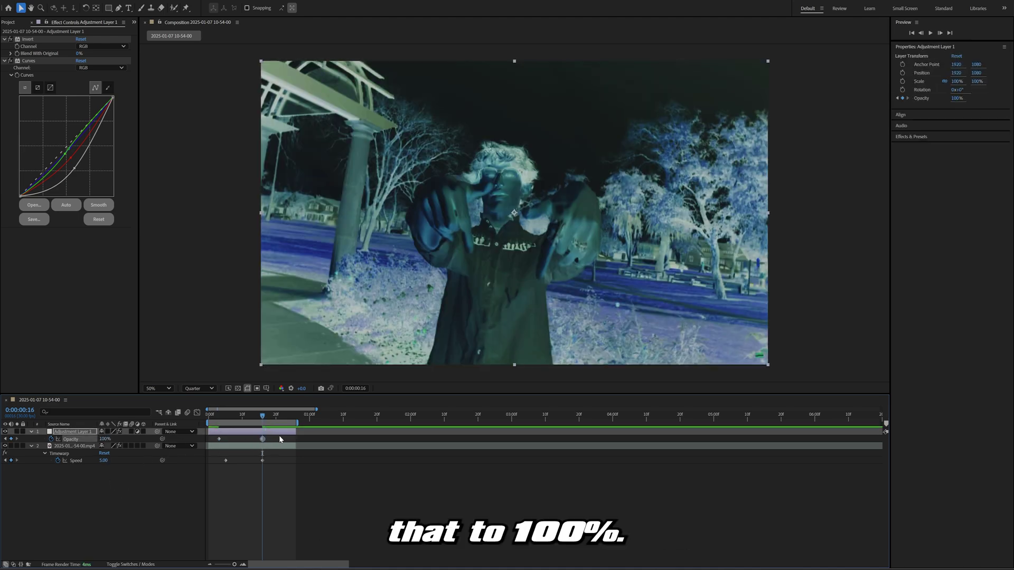
left_click_drag(279, 435, 196, 445)
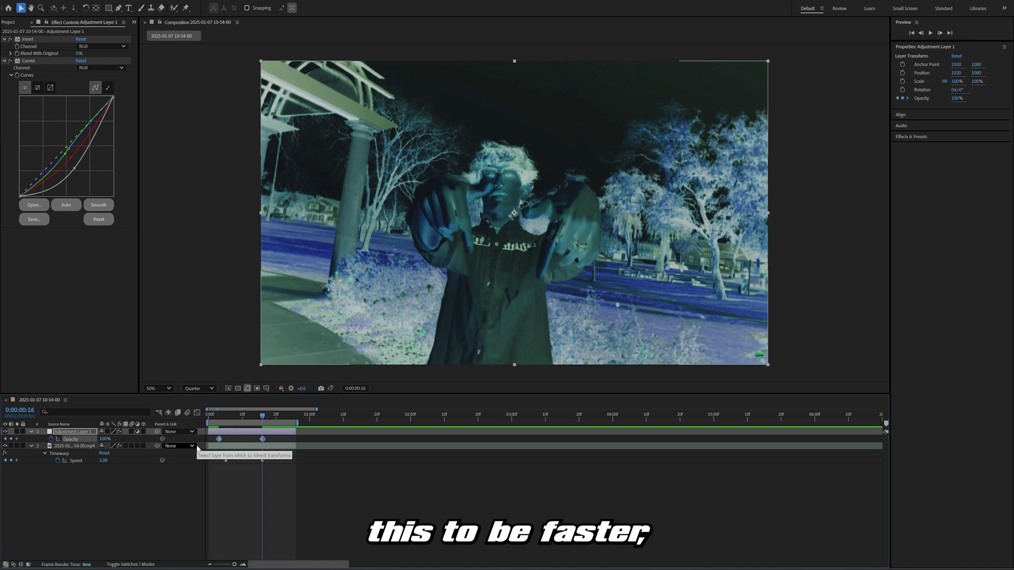
Easy Ease both Opacity keyframes, reshape the speed graph into a sharp early peak, and preview.
key("F9")
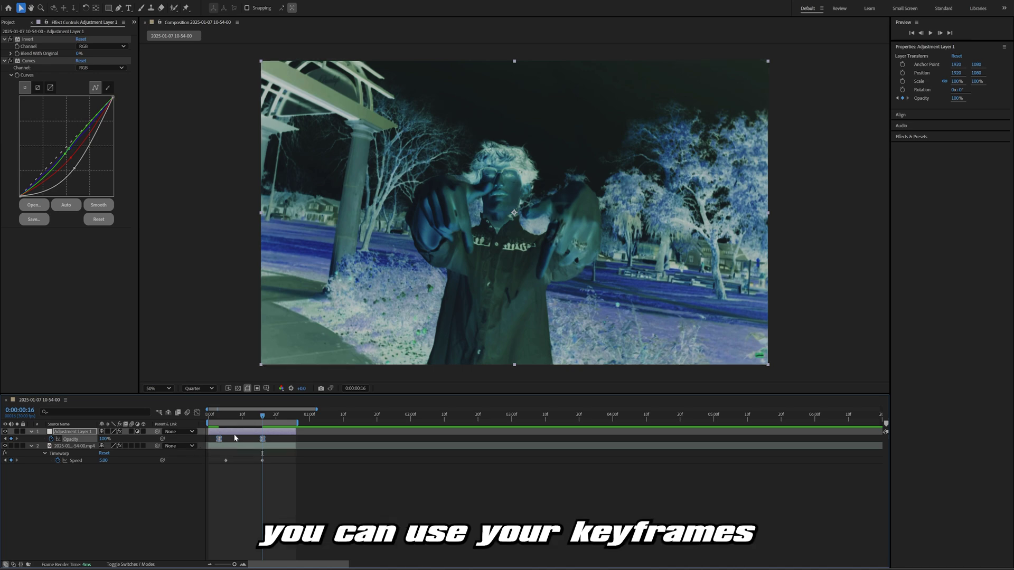
left_click_drag(234, 438, 209, 441)
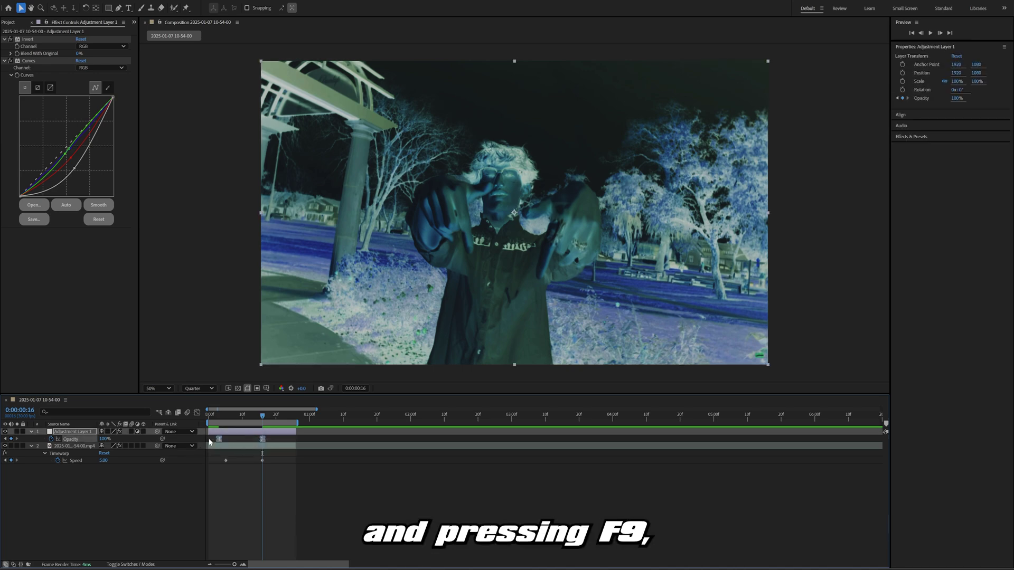
left_click(197, 413)
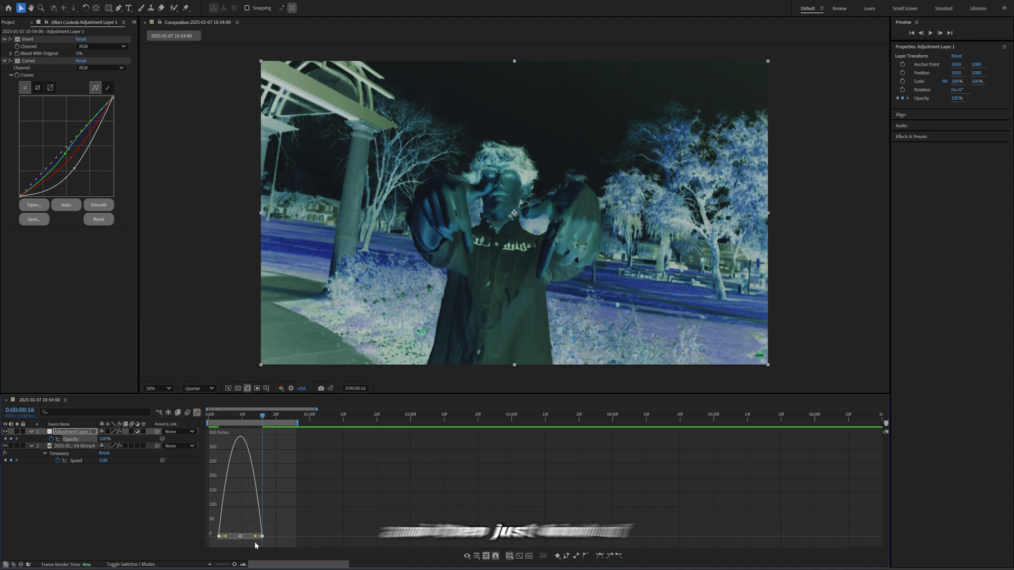
left_click_drag(255, 536, 226, 498)
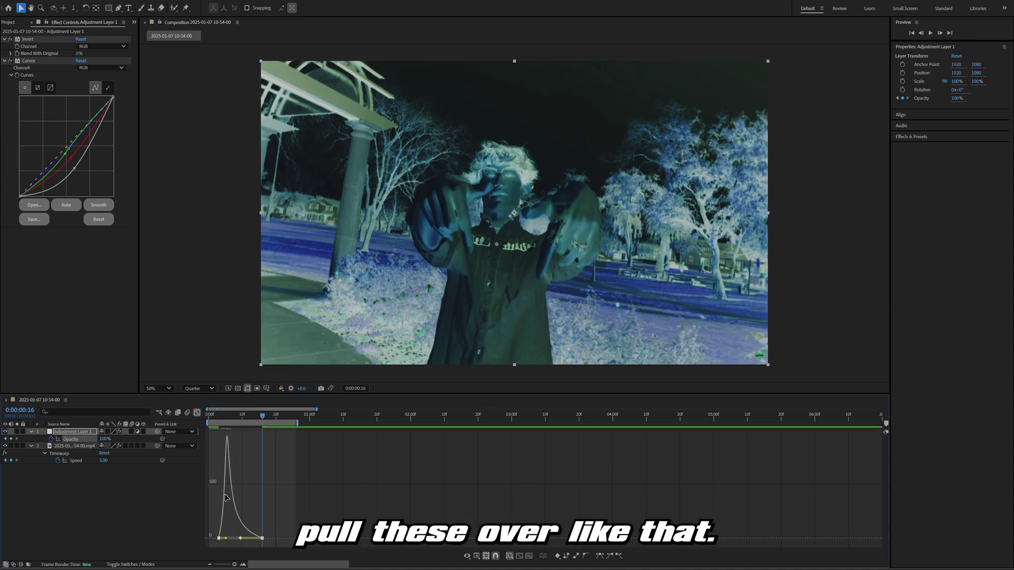
left_click(197, 413)
key("space")
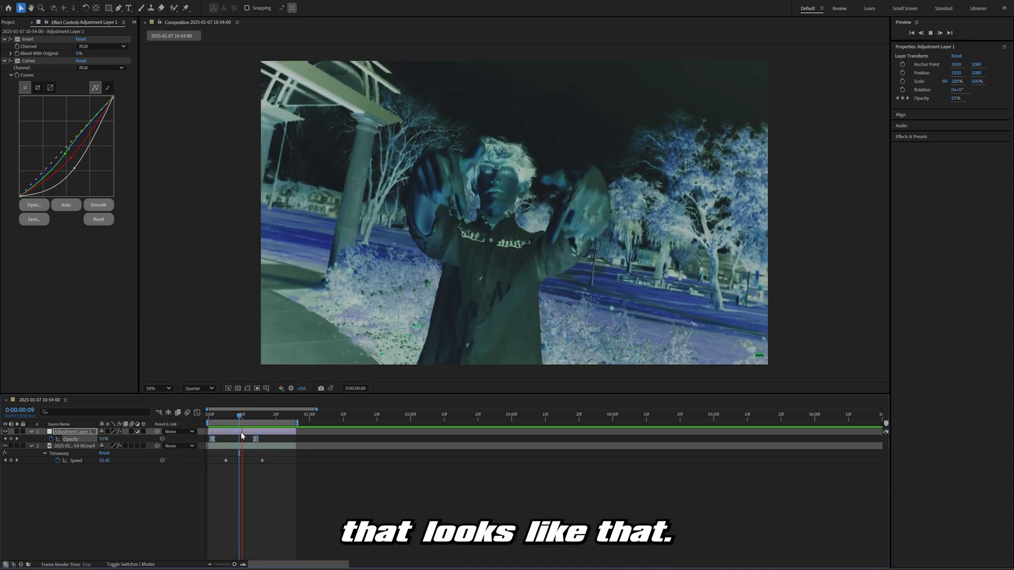
key("space")
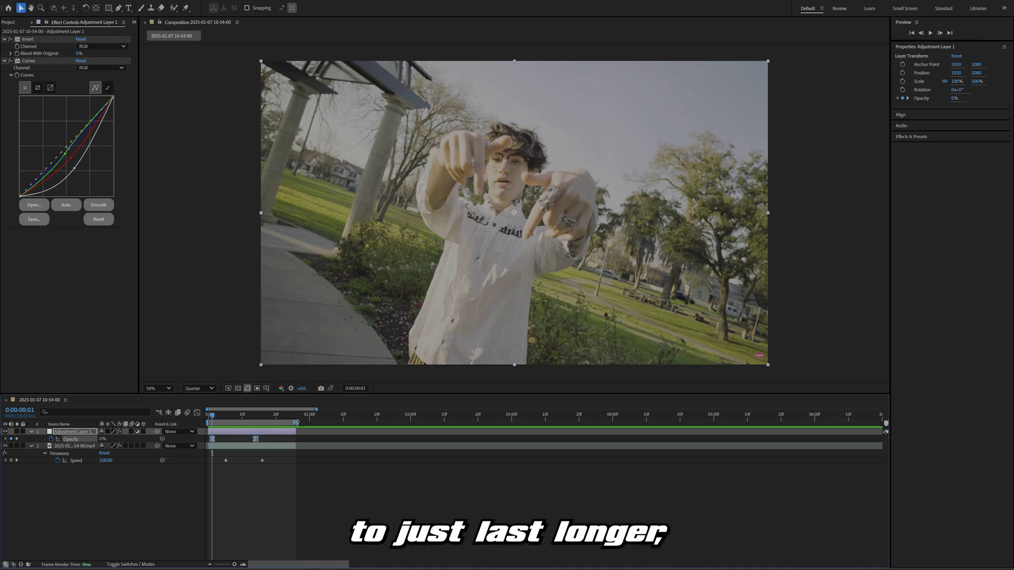
Stretch the adjustment layer and work area to about frame 20, then preview.
left_click_drag(299, 422, 391, 422)
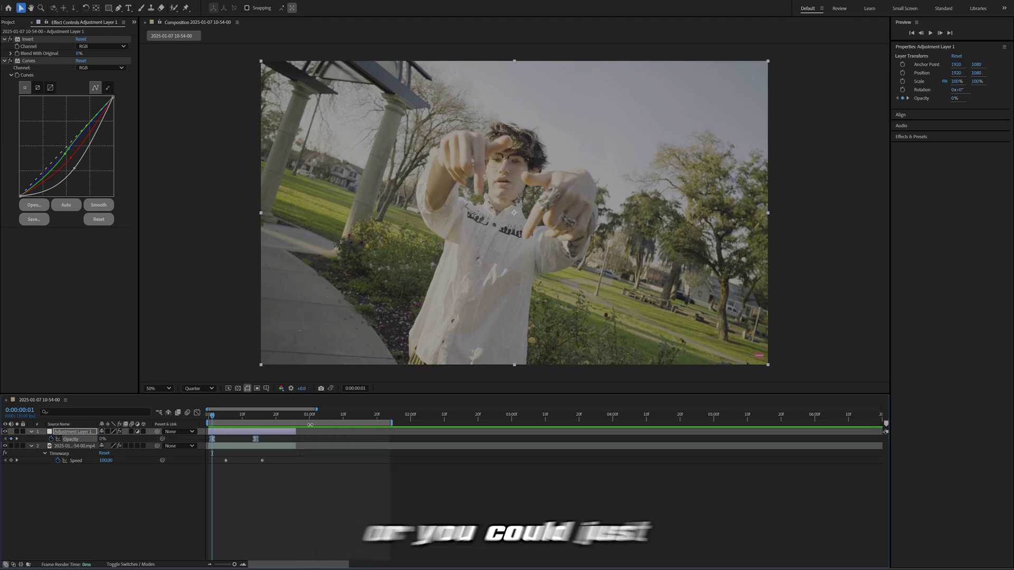
left_click(292, 447)
left_click(292, 432)
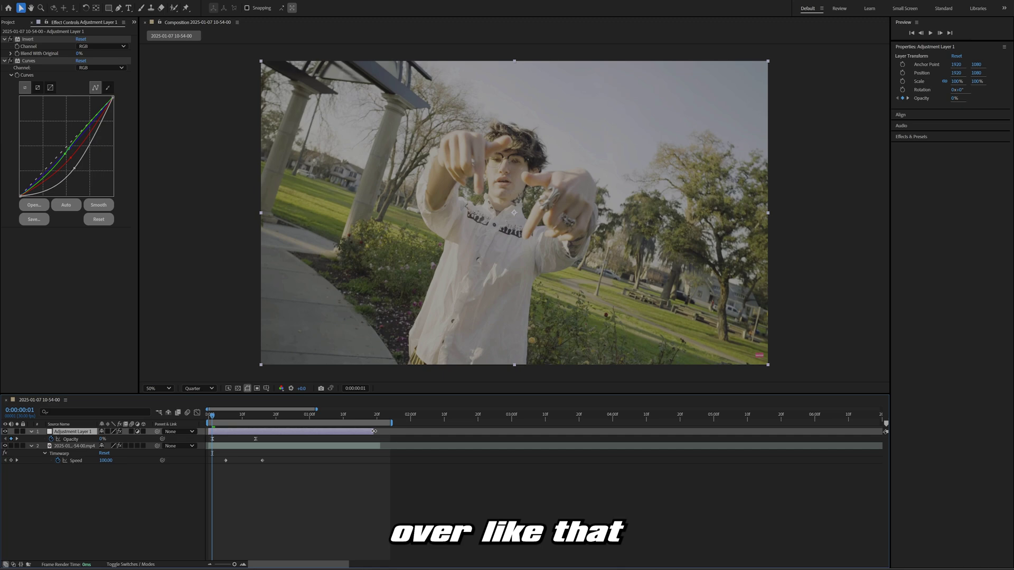
left_click_drag(296, 432, 380, 434)
key("ctrl+alt+b")
key("space")
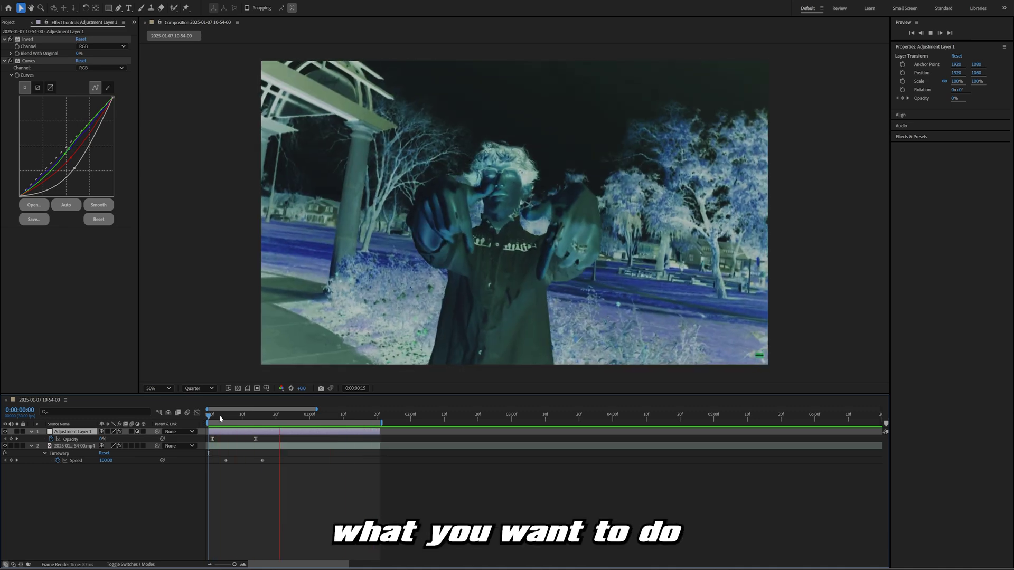
Apply the S_Flicker effect to the adjustment layer.
left_click(289, 419)
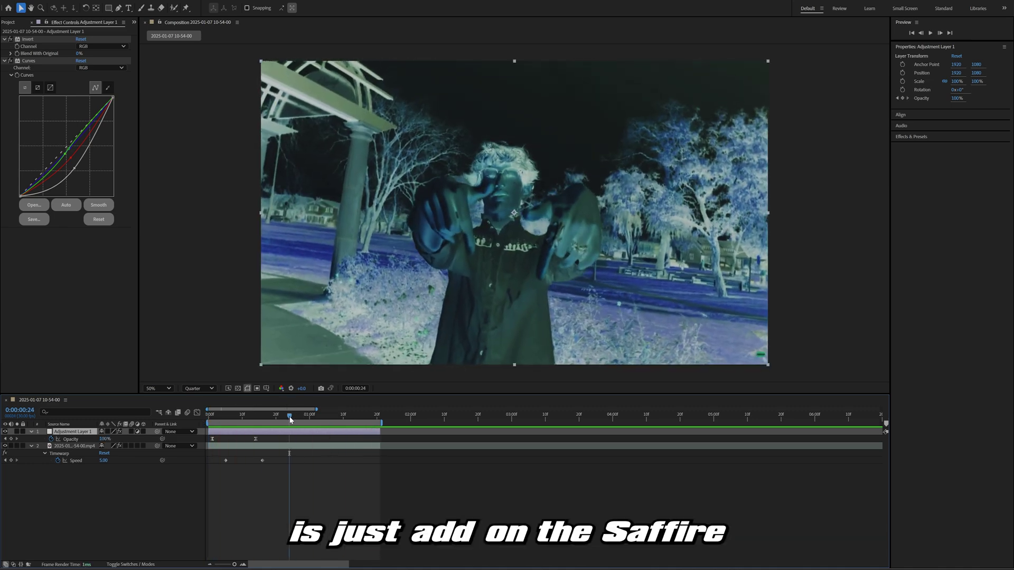
type("lick")
key("Return")
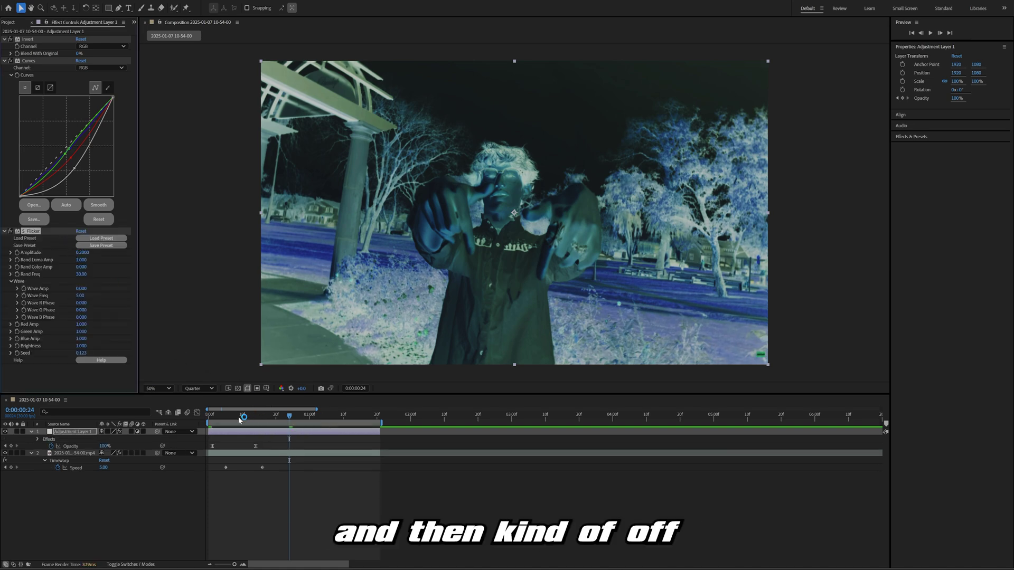
Set S_Flicker Amplitude to 0.4 at frame 16 and preview the flicker.
left_click_drag(239, 420, 221, 422)
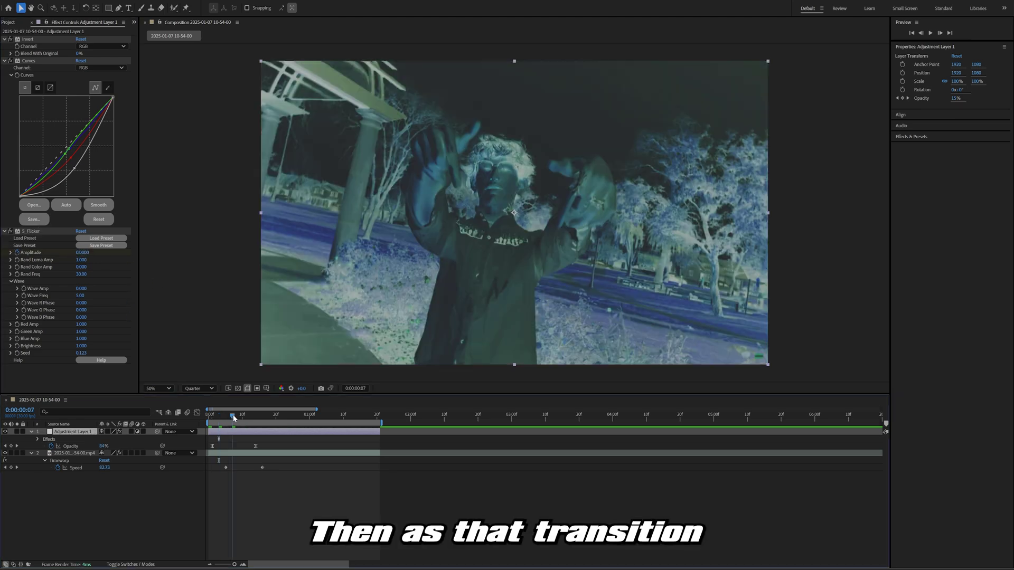
left_click_drag(226, 419, 258, 420)
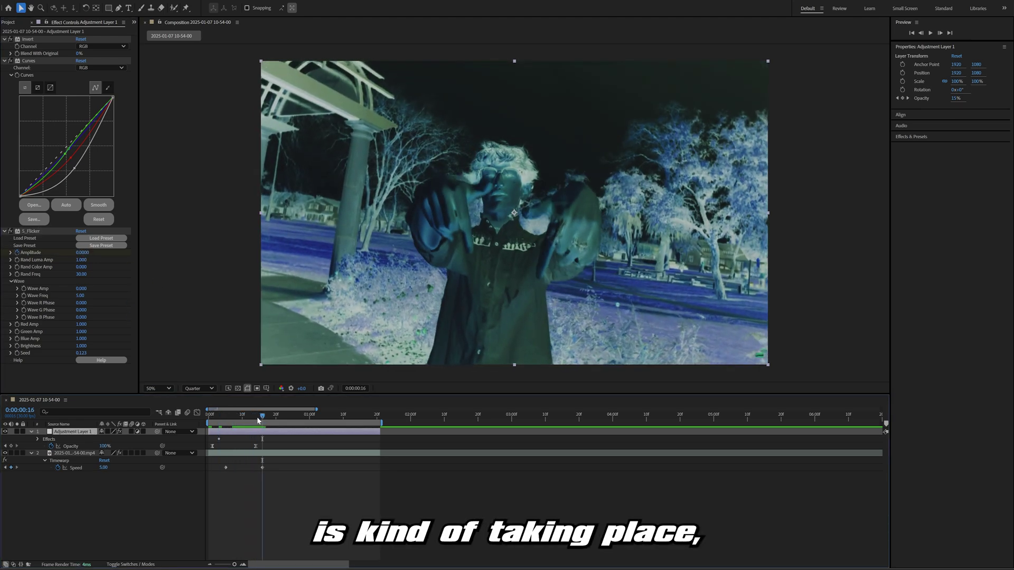
left_click(87, 253)
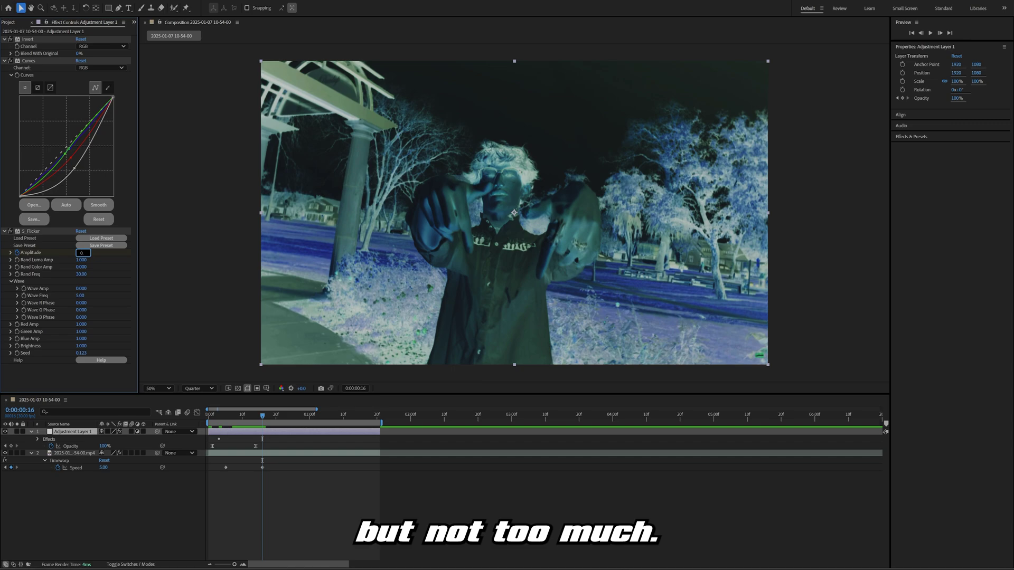
type("0.4")
key("Return")
key("space")
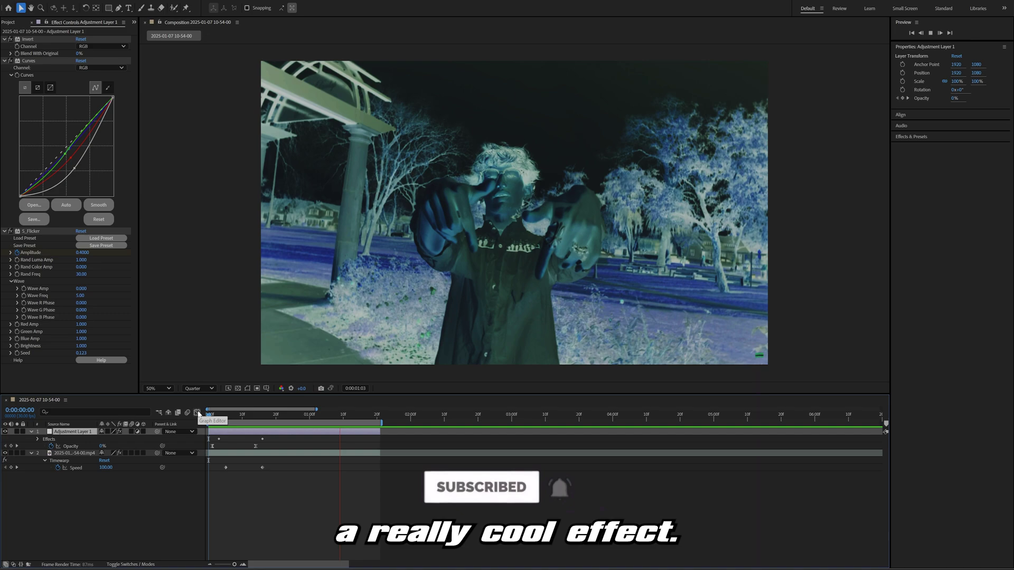
key("space")
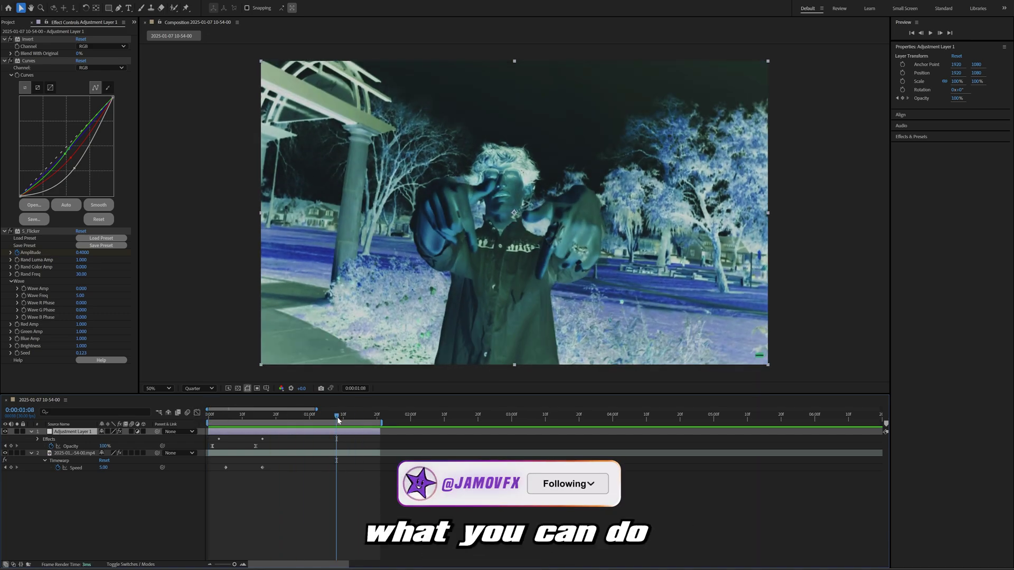
key("ctrl+space")
type("hls")
key("Return")
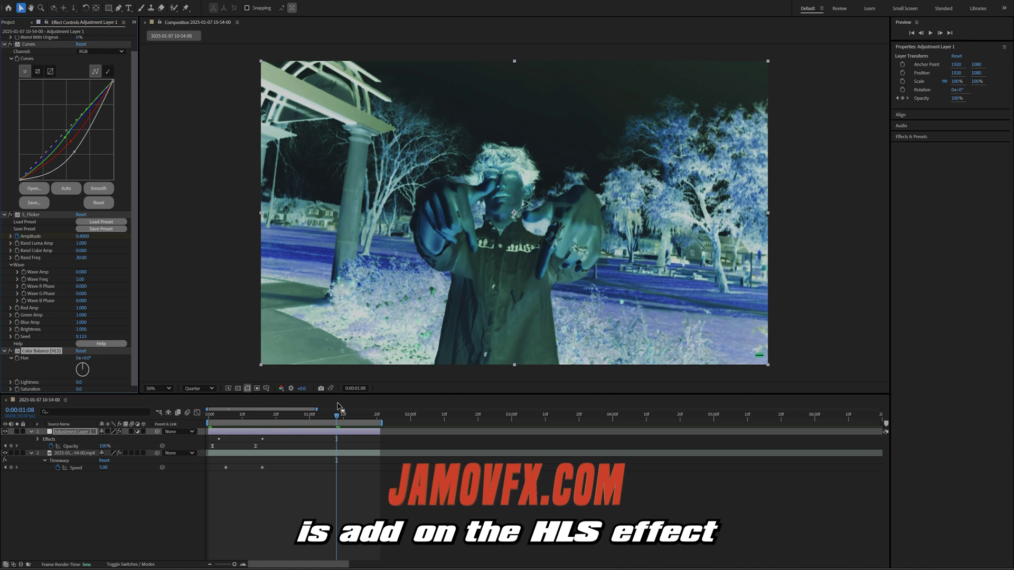
left_click_drag(85, 370, 70, 396)
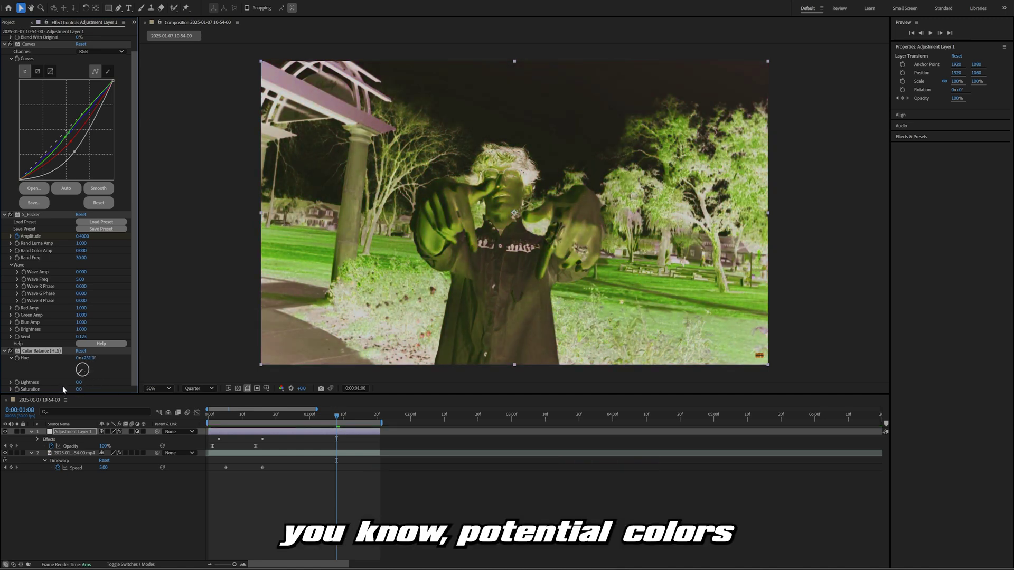
left_click_drag(46, 348, 107, 366)
key("space")
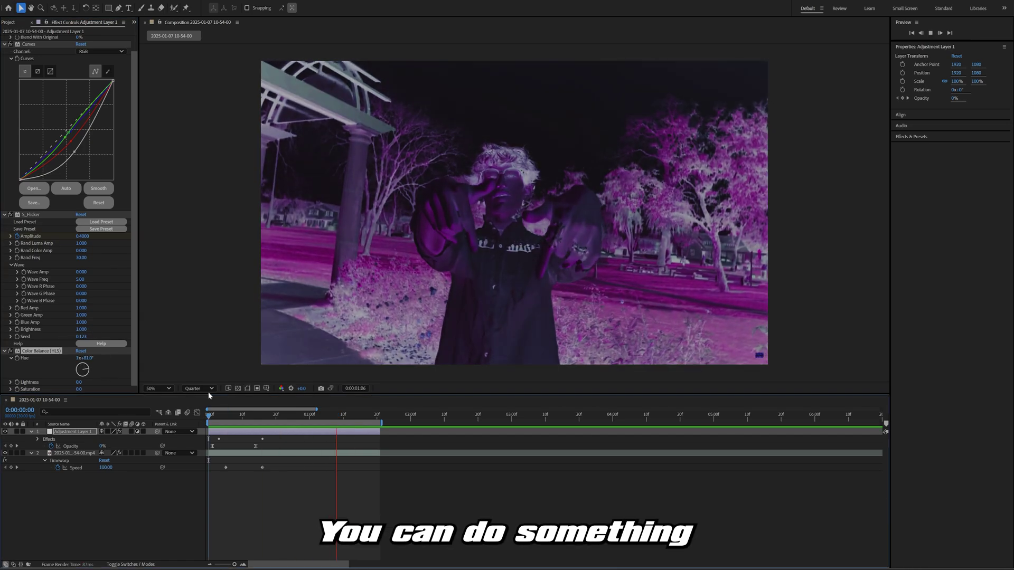
key("space")
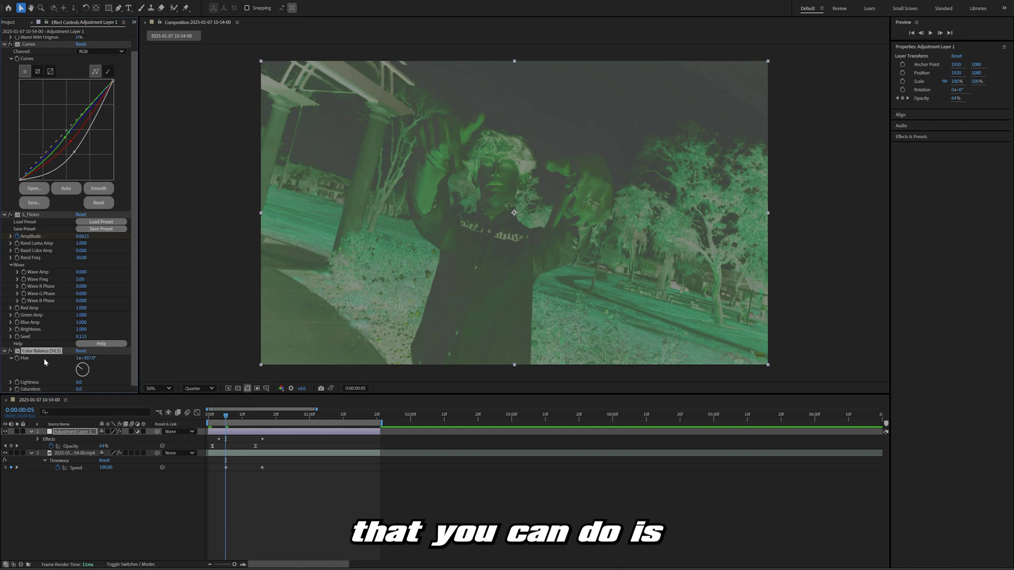
key("Delete")
Apply the Tritone effect to the adjustment layer at 1 second 3 frames.
left_click_drag(277, 415, 320, 419)
type("tritone")
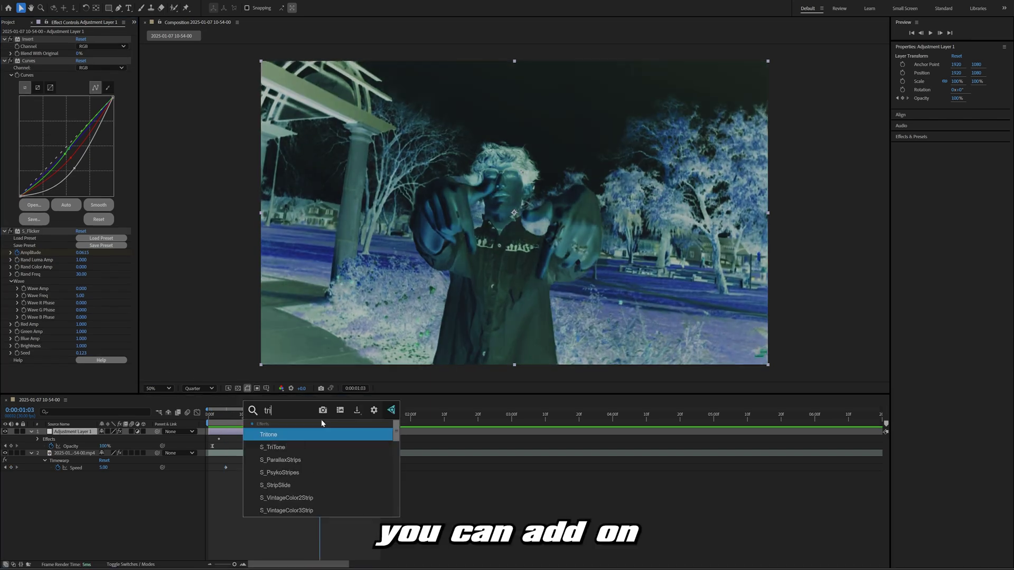
key("Return")
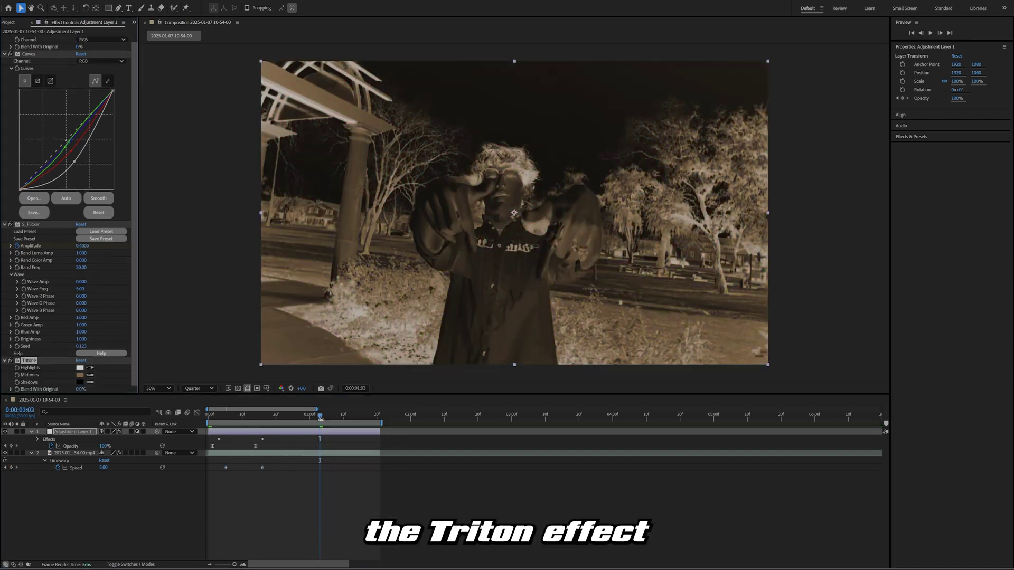
Set Tritone Midtones to red, then preview from the start of the clip.
left_click(76, 375)
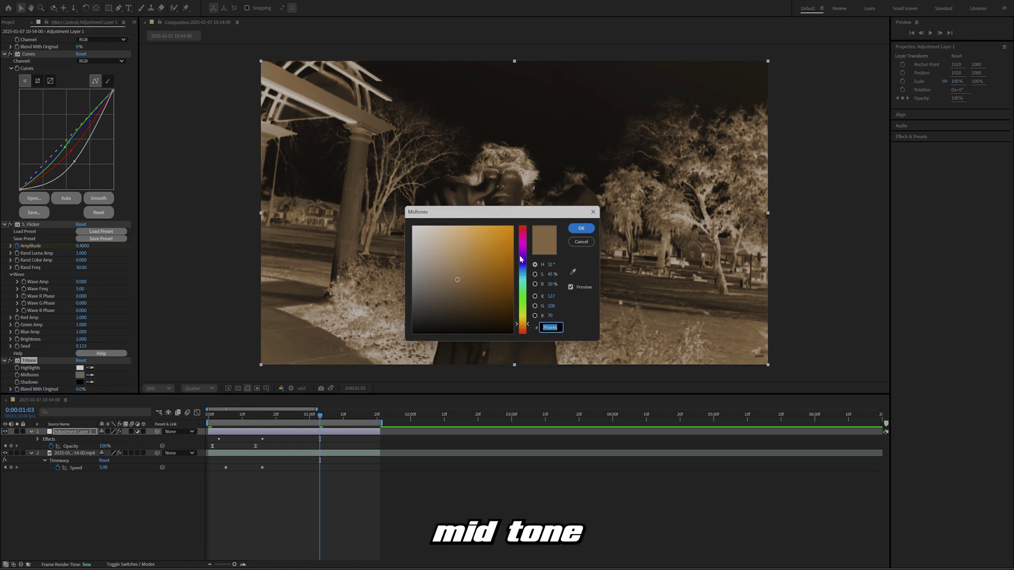
mouse_move(521, 259)
left_mouse_down()
mouse_move(521, 222)
mouse_move(501, 254)
left_mouse_up()
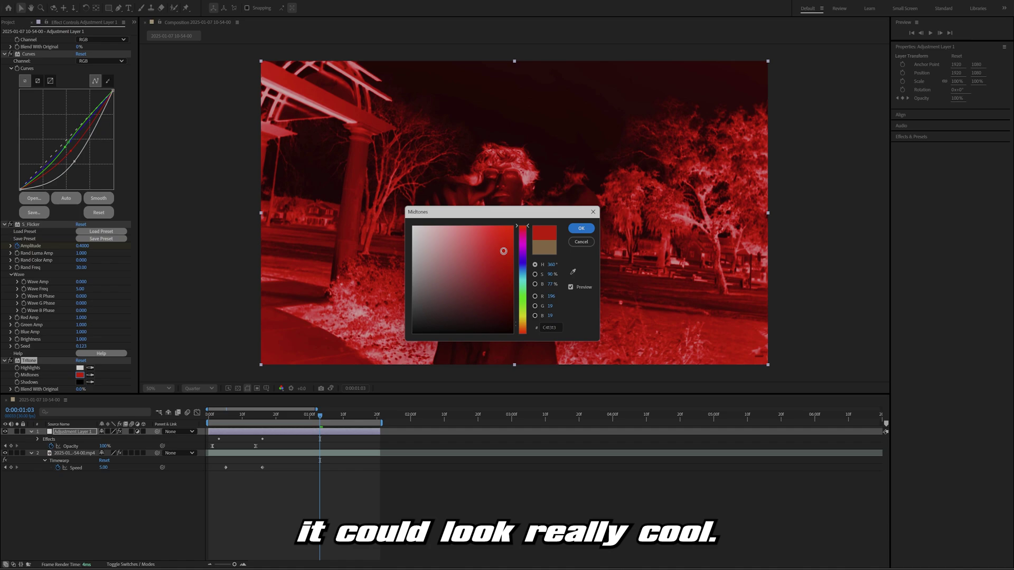
left_click(581, 228)
left_click_drag(319, 415, 162, 417)
key("space")
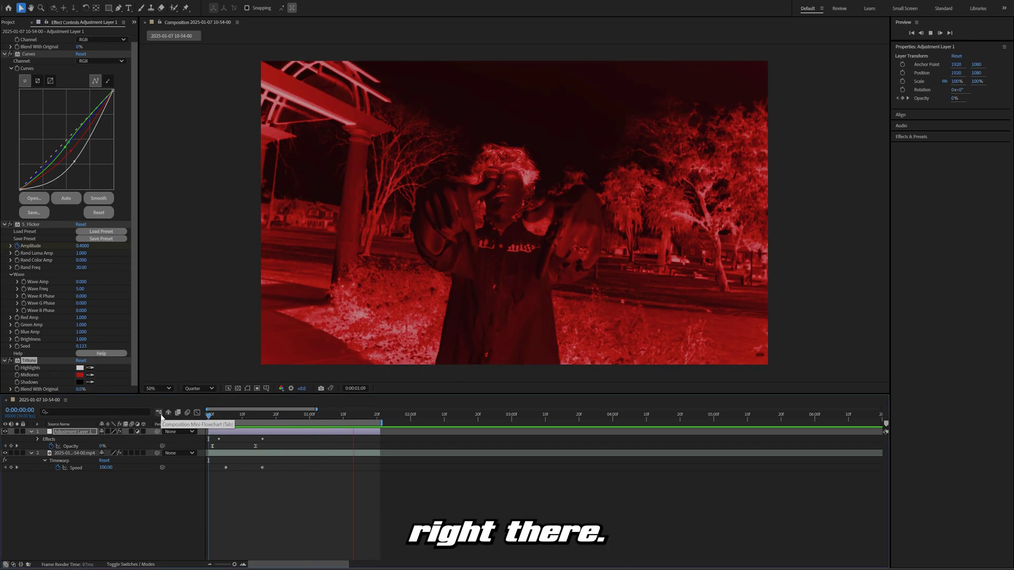
Bow the Curves line upward to brighten the black-and-white negative, then preview it from the start.
left_click(524, 293)
left_click_drag(286, 421, 184, 419)
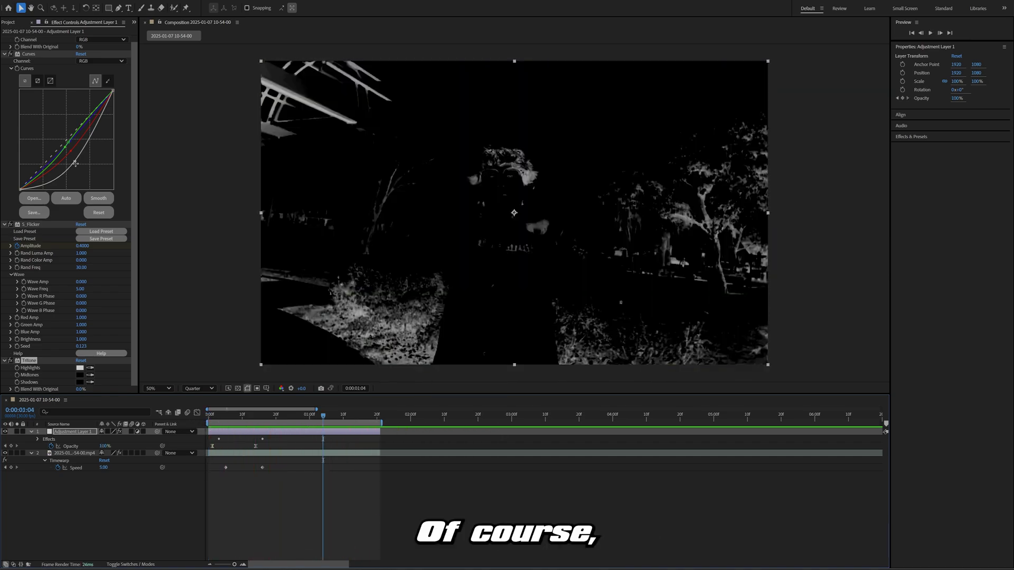
left_click_drag(73, 164, 63, 135)
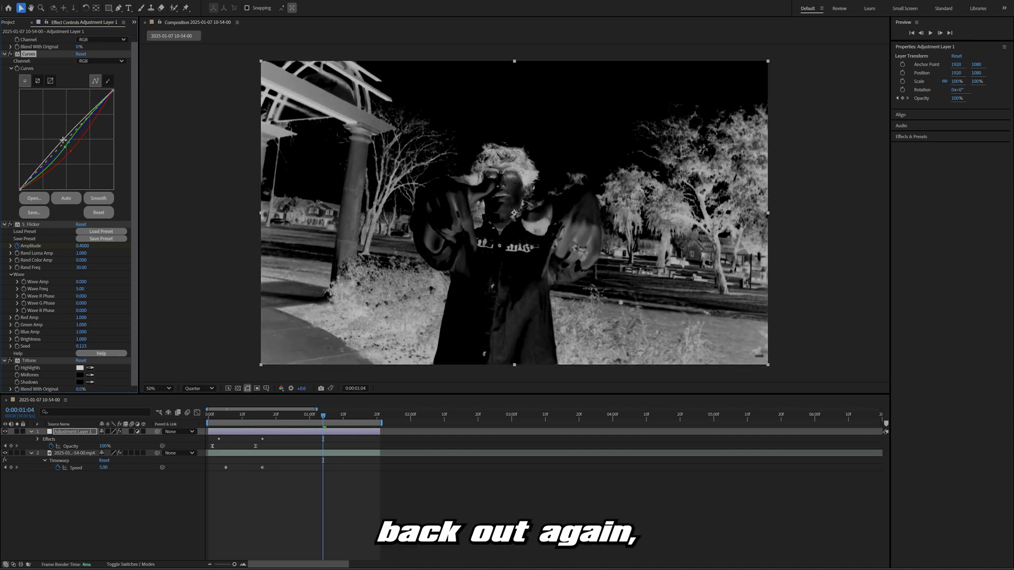
key("space")
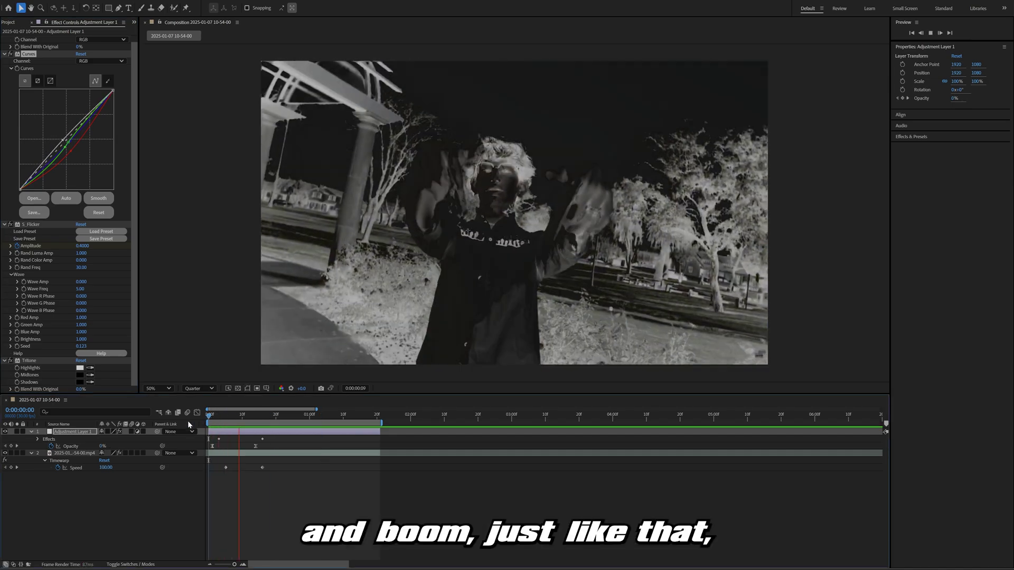